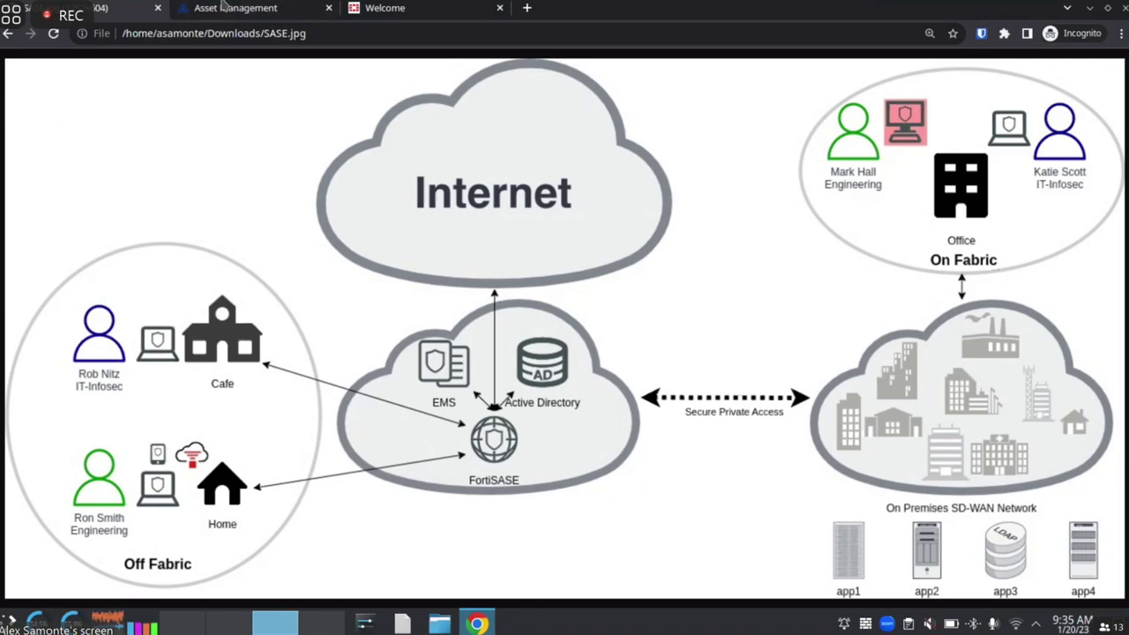
Close the Welcome and Asset Management tabs and load support.fortinet.com in a fresh incognito tab
{"action": "left_click", "coordinate": [421, 9]}
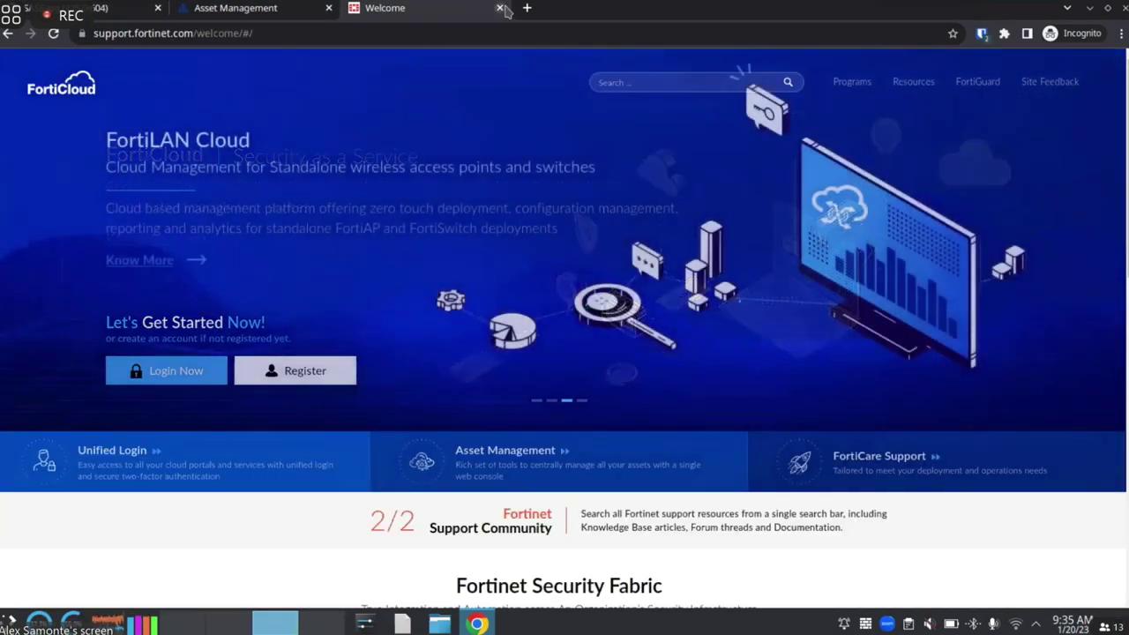
{"action": "left_click", "coordinate": [500, 8]}
{"action": "left_click", "coordinate": [328, 8]}
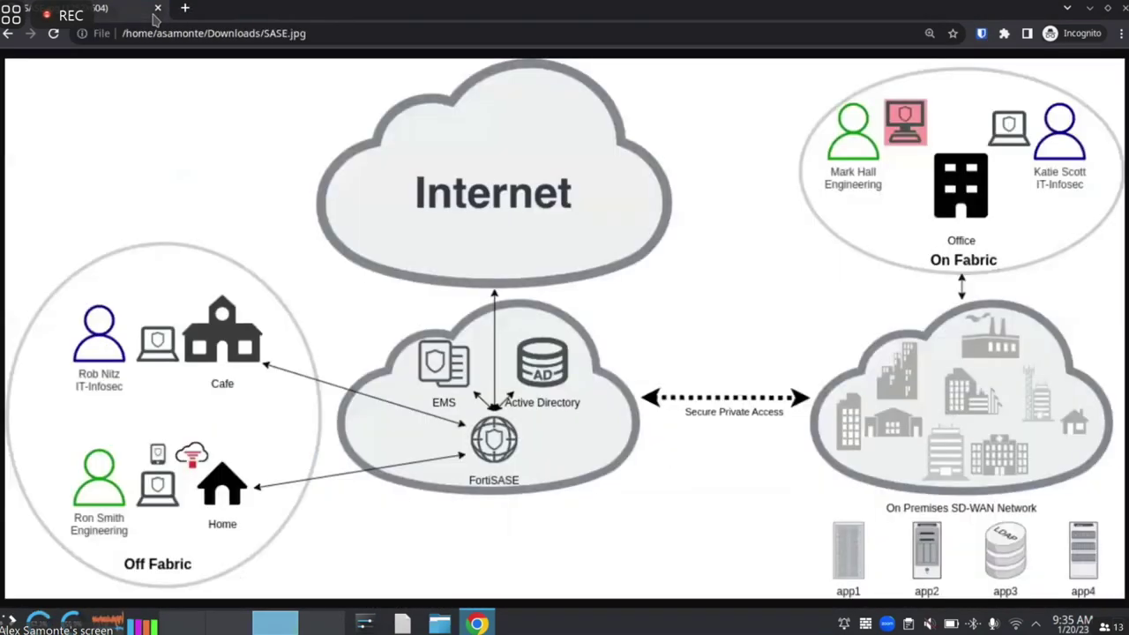
{"action": "left_click", "coordinate": [185, 9]}
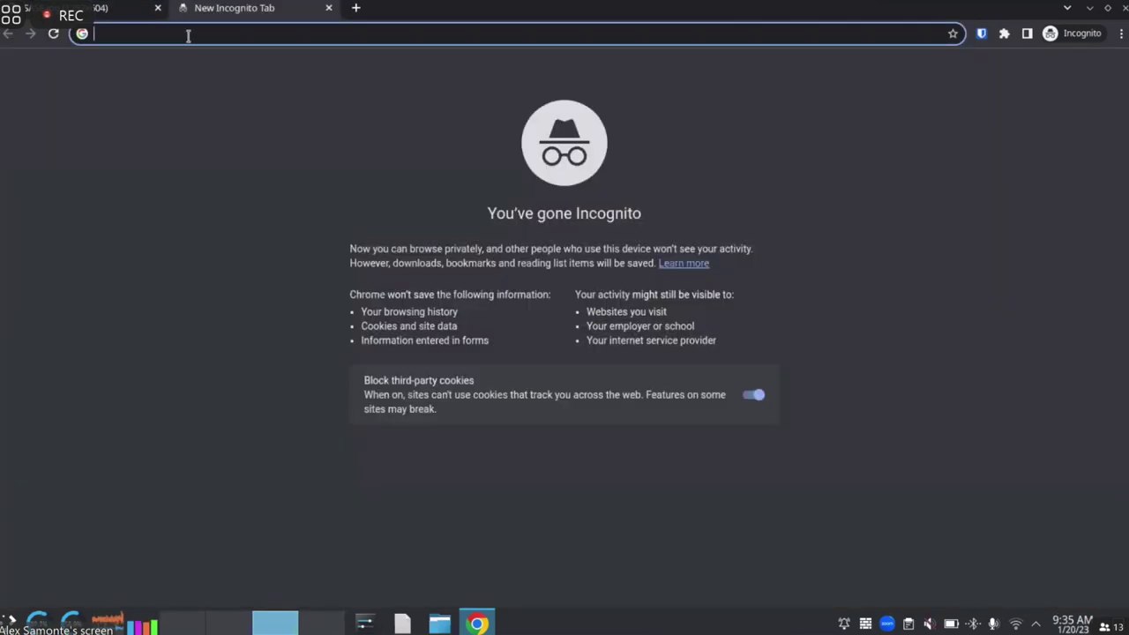
{"action": "type", "text": "support.fortinet.com"}
{"action": "key", "text": "Return"}
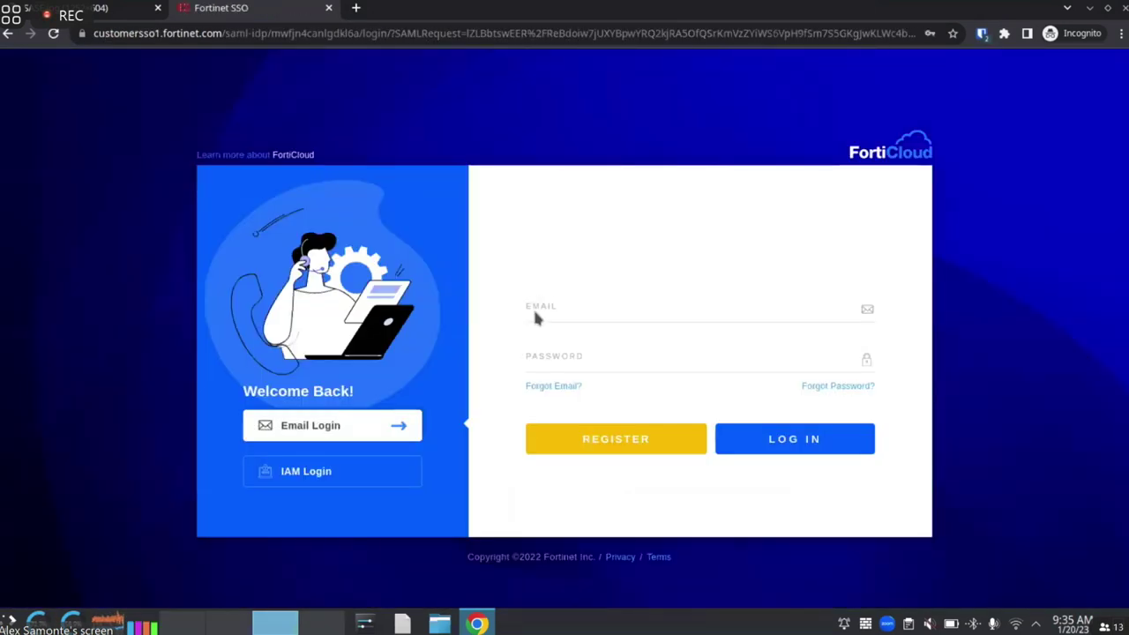
Sign in to FortiCloud with the account email and password, then continue with the master user account
{"action": "left_click", "coordinate": [533, 309]}
{"action": "type", "text": "z"}
{"action": "key", "text": "BackSpace"}
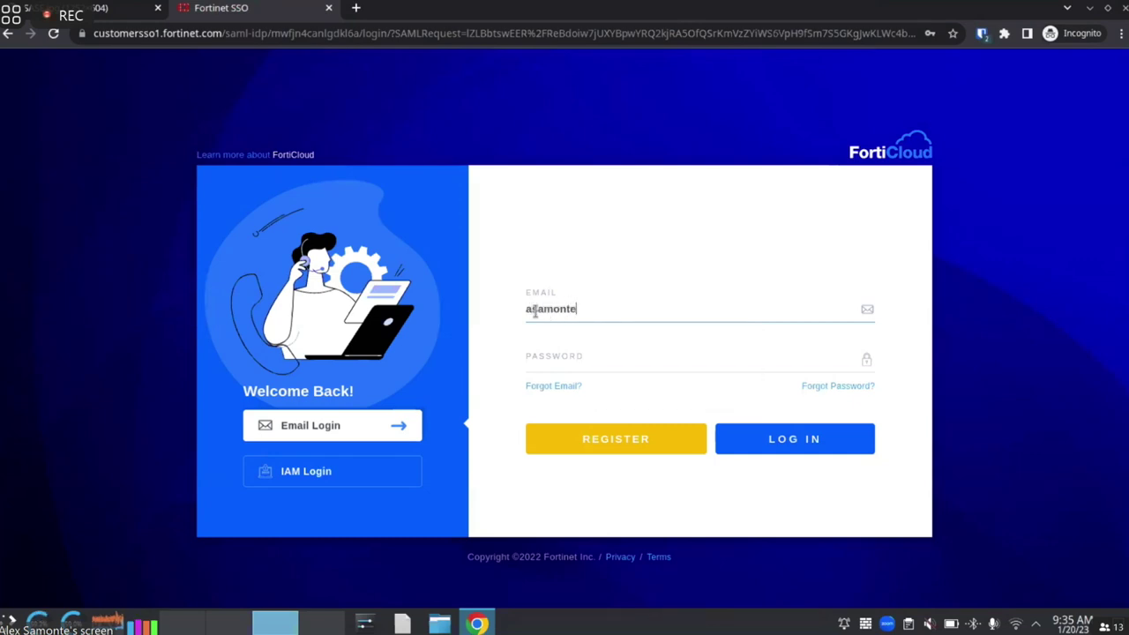
{"action": "key", "text": "Tab"}
{"action": "type", "text": "•••••••"}
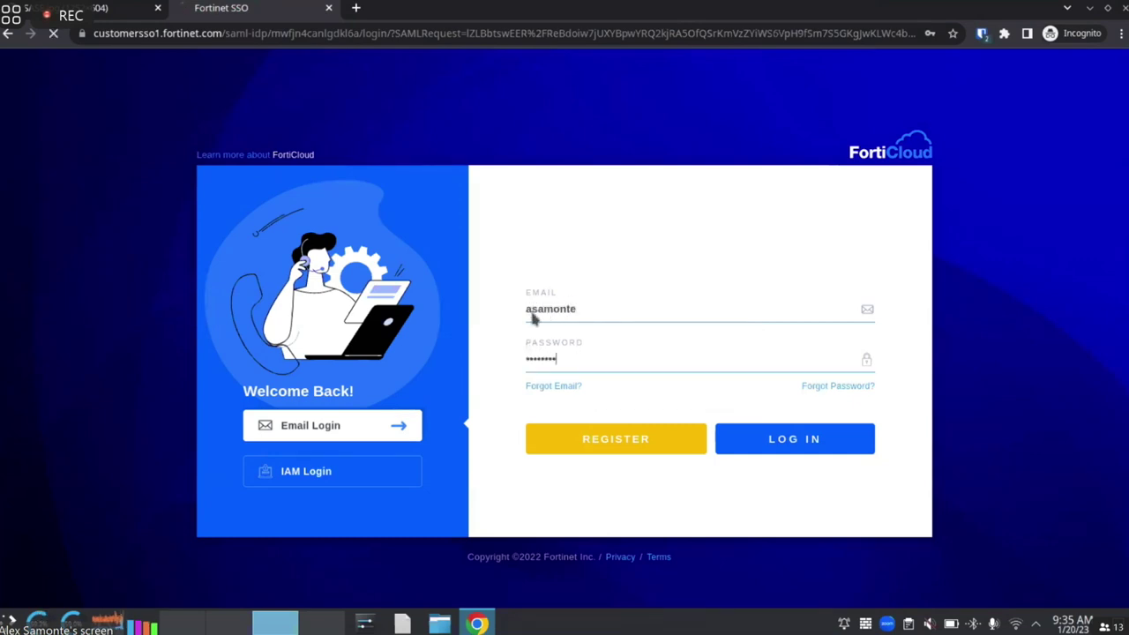
{"action": "key", "text": "Return"}
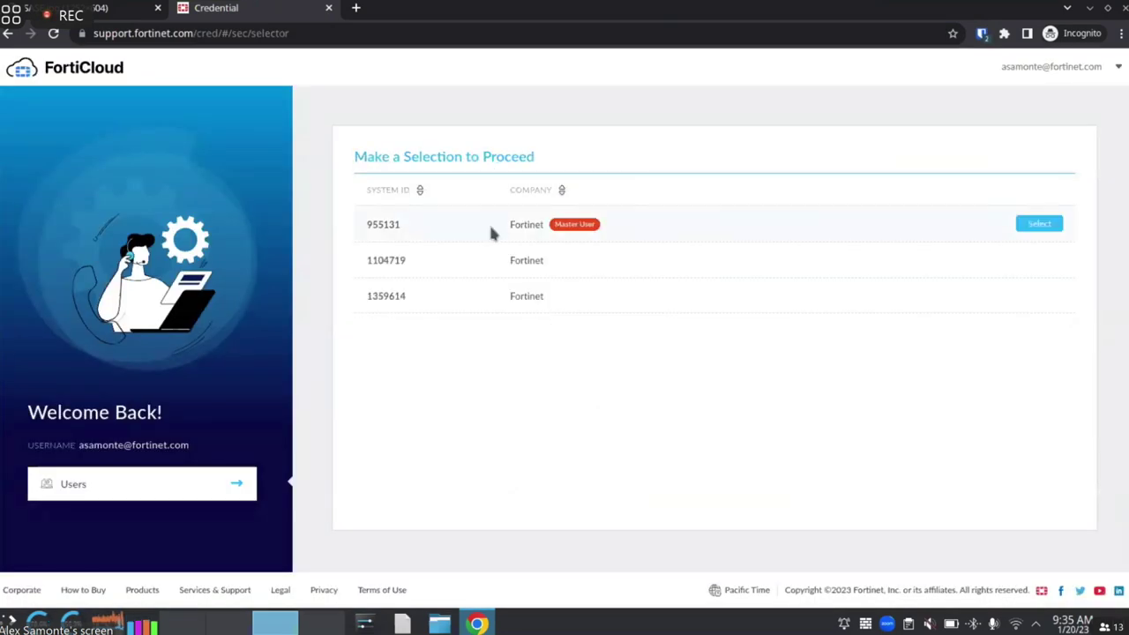
{"action": "left_click", "coordinate": [491, 232]}
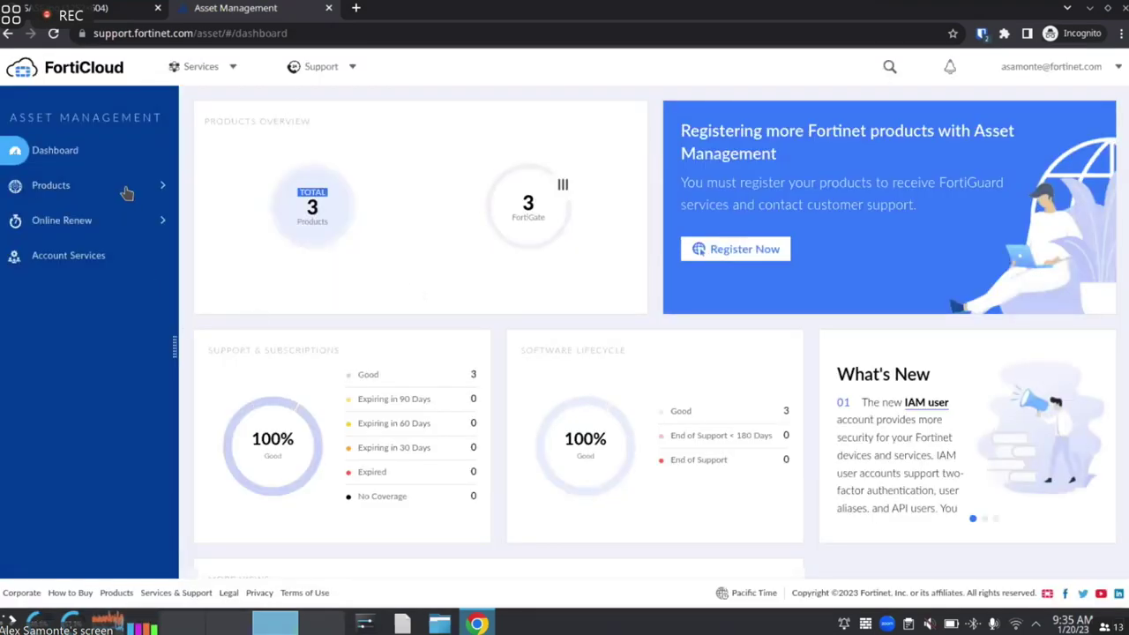
Launch FortiSASE from the FortiCloud Services menu and expand its Cloud Regions health list
{"action": "left_click", "coordinate": [200, 71]}
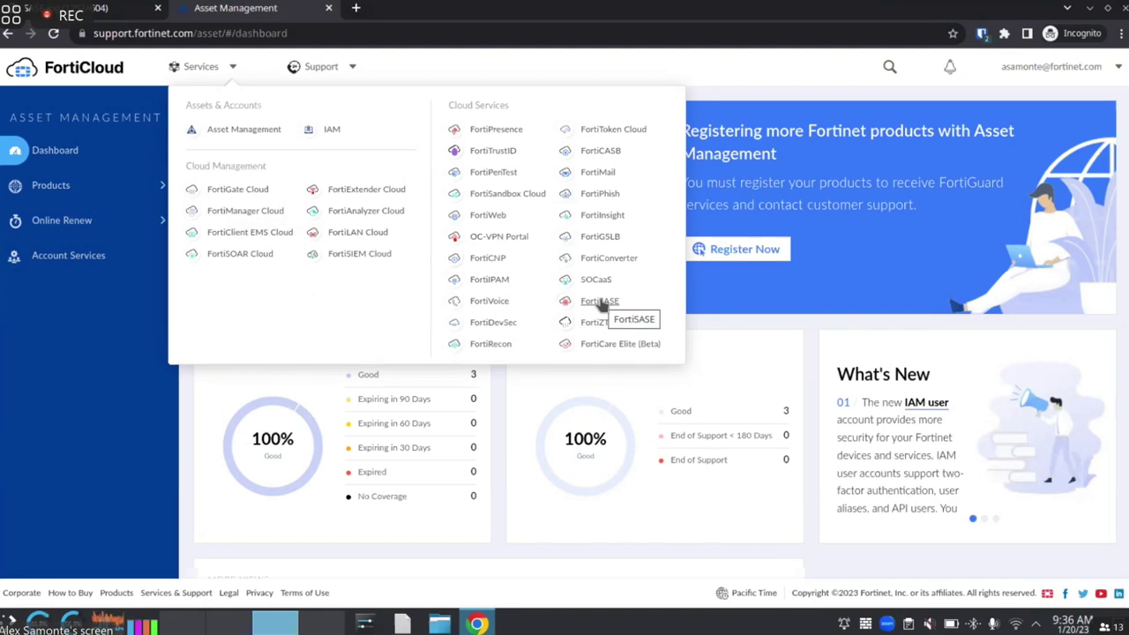
{"action": "left_click", "coordinate": [602, 304]}
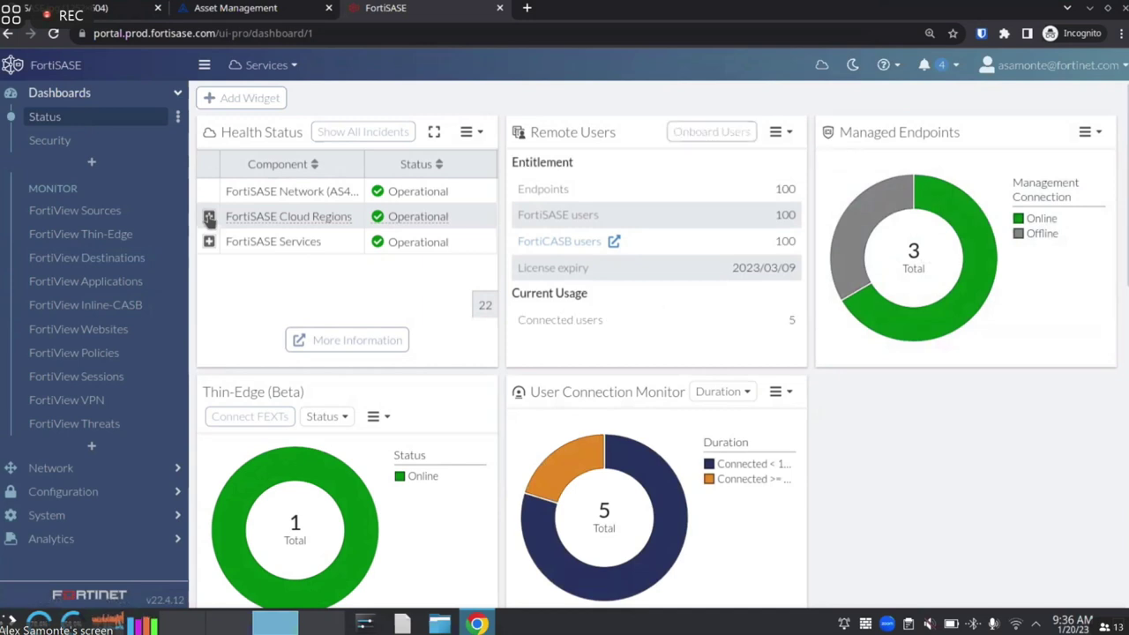
{"action": "left_click", "coordinate": [209, 217]}
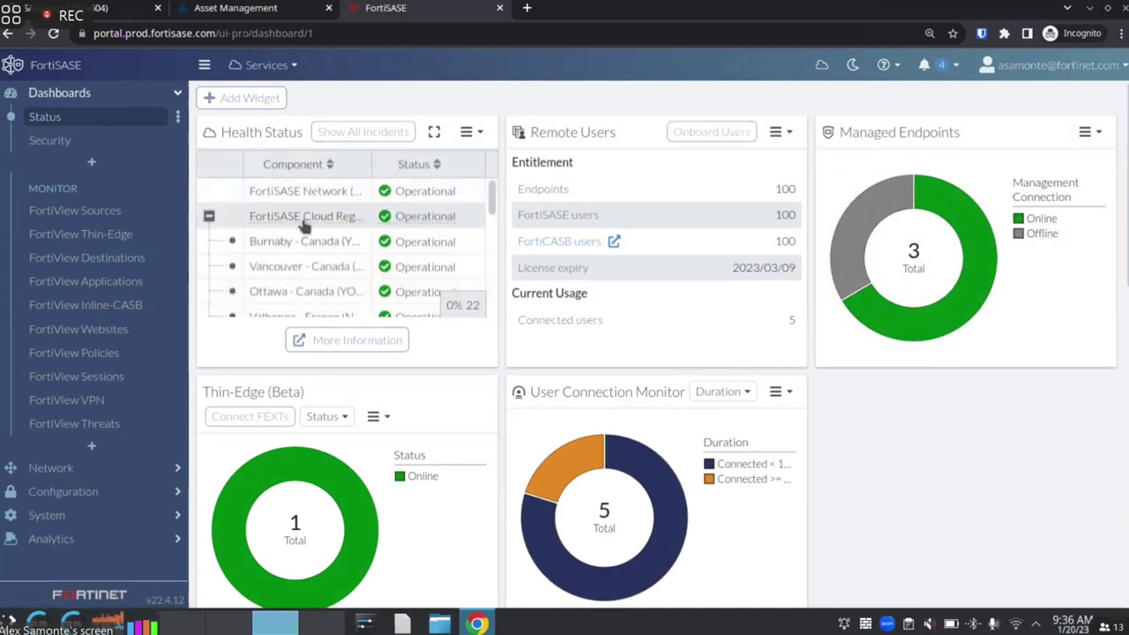
Scroll the Health Status widget and expand FortiSASE Services to show its components
{"action": "scroll", "coordinate": [315, 212], "scroll_direction": "down", "scroll_amount": 3}
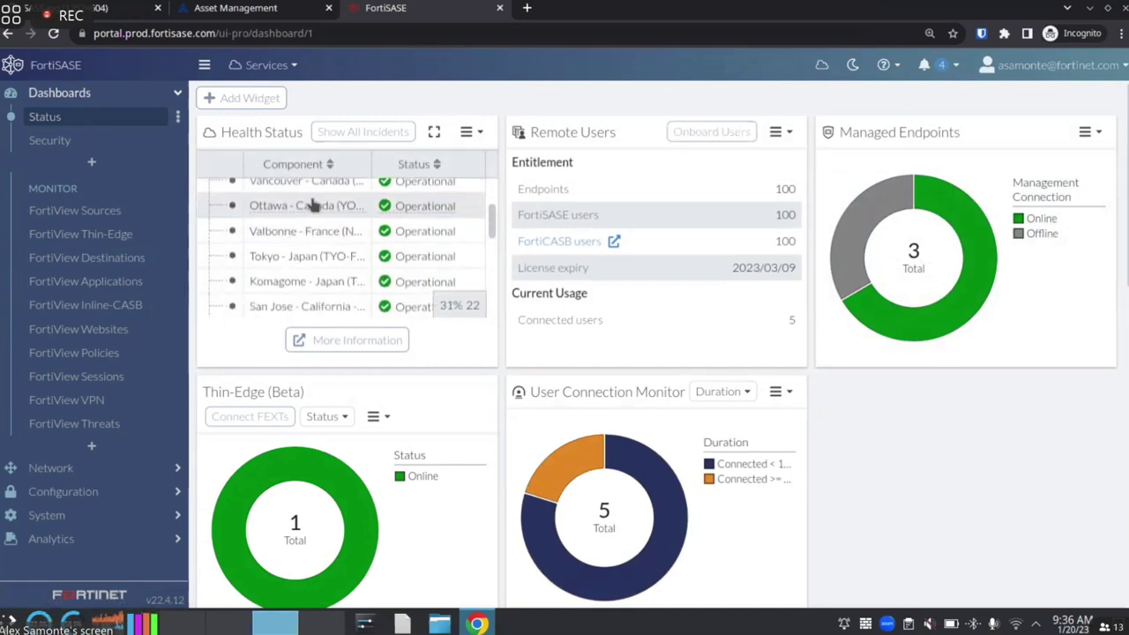
{"action": "scroll", "coordinate": [309, 221], "scroll_direction": "up", "scroll_amount": 3}
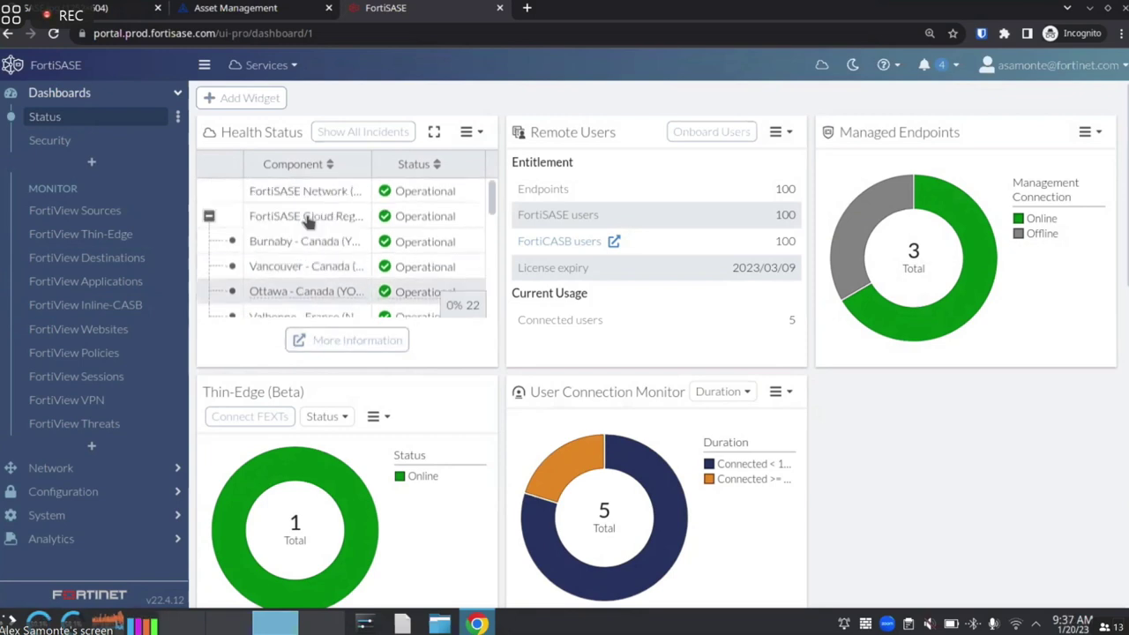
{"action": "scroll", "coordinate": [308, 222], "scroll_direction": "down", "scroll_amount": 5}
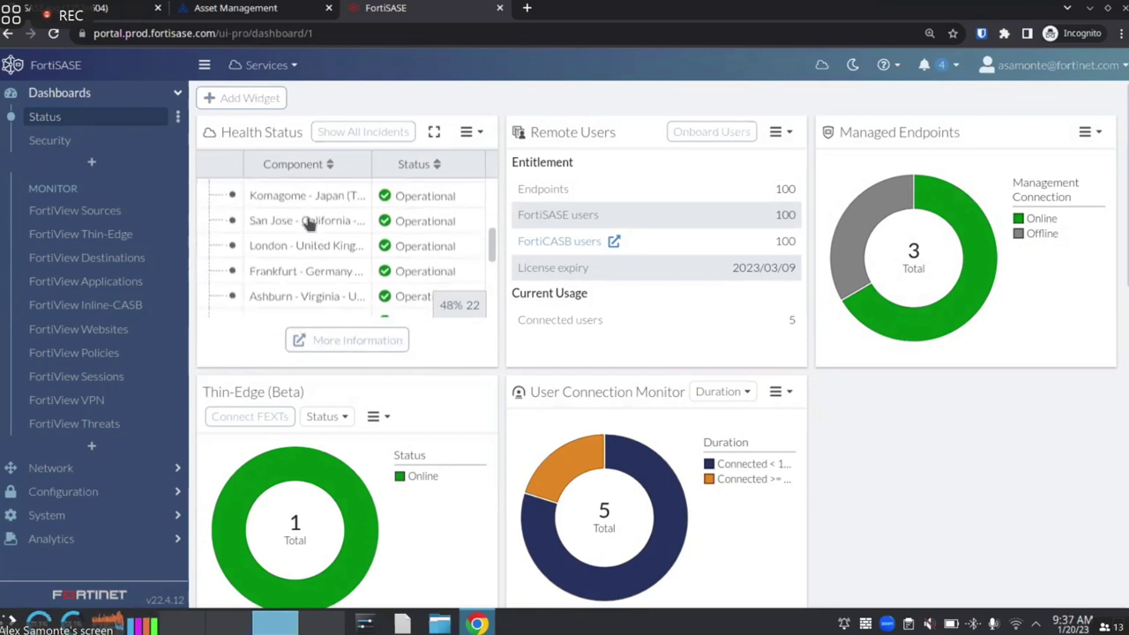
{"action": "scroll", "coordinate": [310, 224], "scroll_direction": "down", "scroll_amount": 2}
{"action": "scroll", "coordinate": [309, 224], "scroll_direction": "down", "scroll_amount": 2}
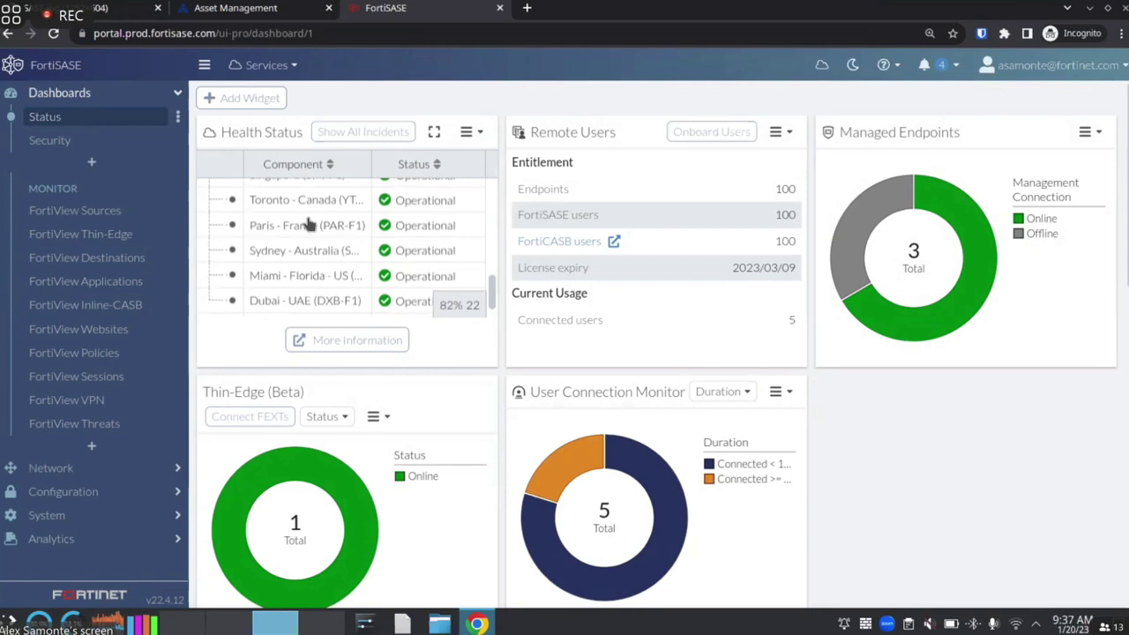
{"action": "scroll", "coordinate": [309, 224], "scroll_direction": "down", "scroll_amount": 1}
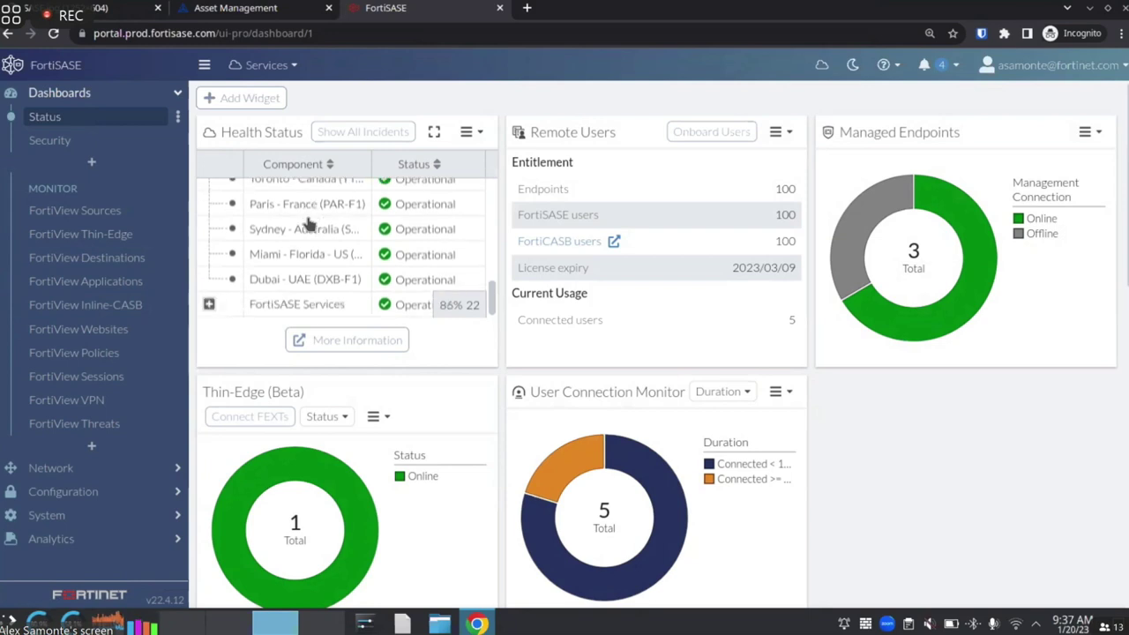
{"action": "left_click", "coordinate": [306, 306]}
{"action": "scroll", "coordinate": [309, 264], "scroll_direction": "down", "scroll_amount": 1}
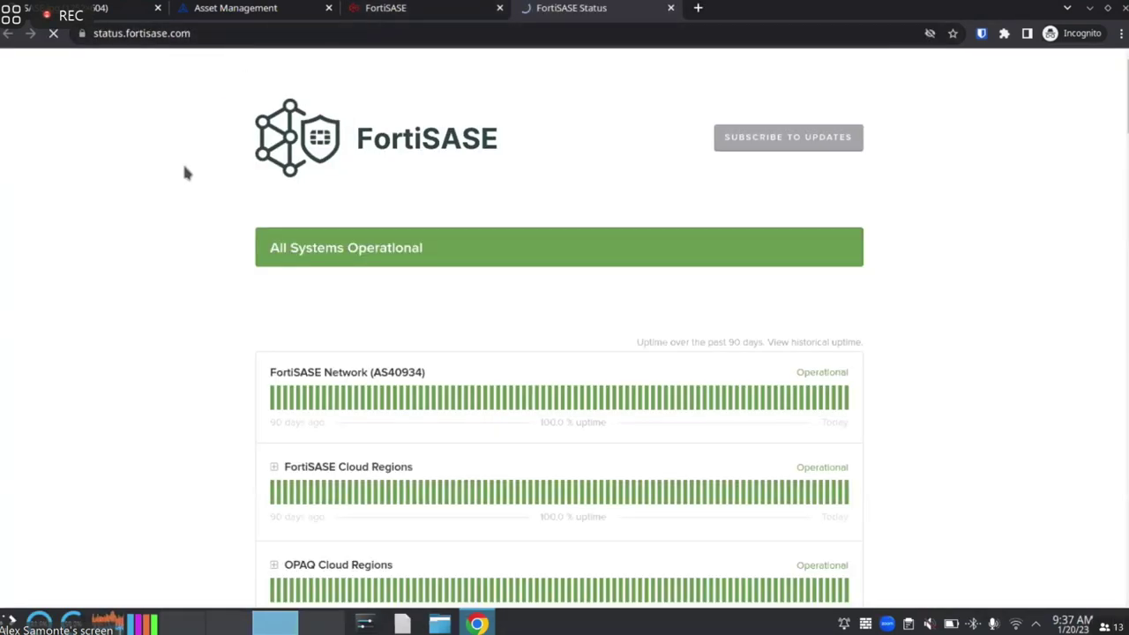
Expand FortiSASE Cloud Regions, OPAQ Cloud Regions and FortiSASE Services on the public status page
{"action": "scroll", "coordinate": [176, 190], "scroll_direction": "down", "scroll_amount": 3}
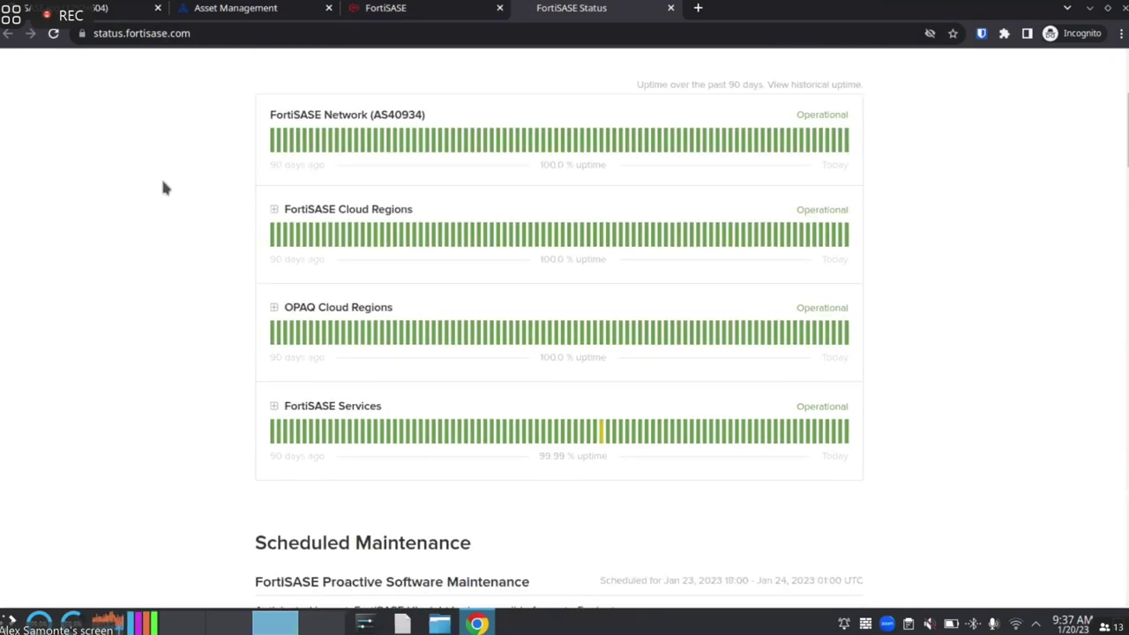
{"action": "left_click", "coordinate": [273, 210]}
{"action": "scroll", "coordinate": [189, 252], "scroll_direction": "down", "scroll_amount": 5}
{"action": "scroll", "coordinate": [244, 313], "scroll_direction": "down", "scroll_amount": 15}
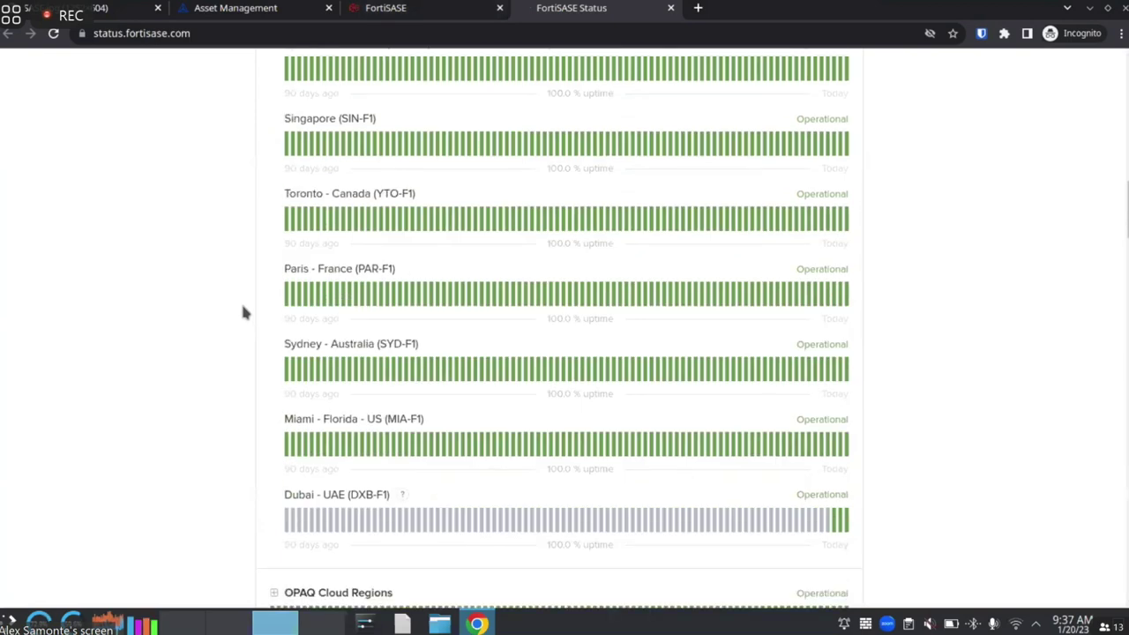
{"action": "left_click", "coordinate": [274, 164]}
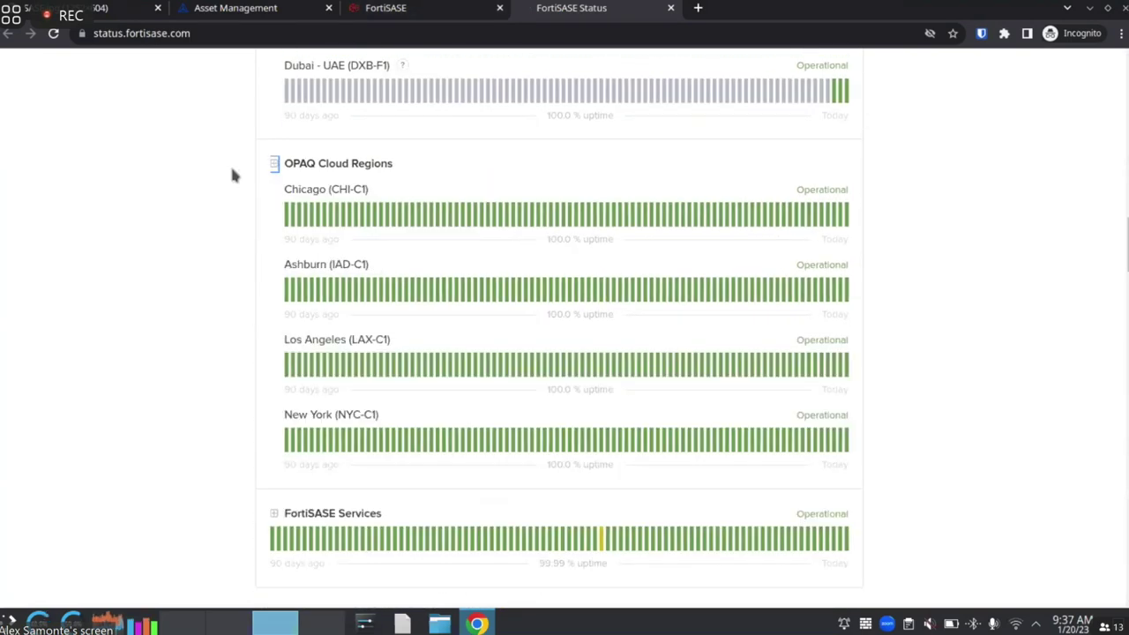
{"action": "scroll", "coordinate": [230, 163], "scroll_direction": "down", "scroll_amount": 2}
{"action": "left_click", "coordinate": [275, 343]}
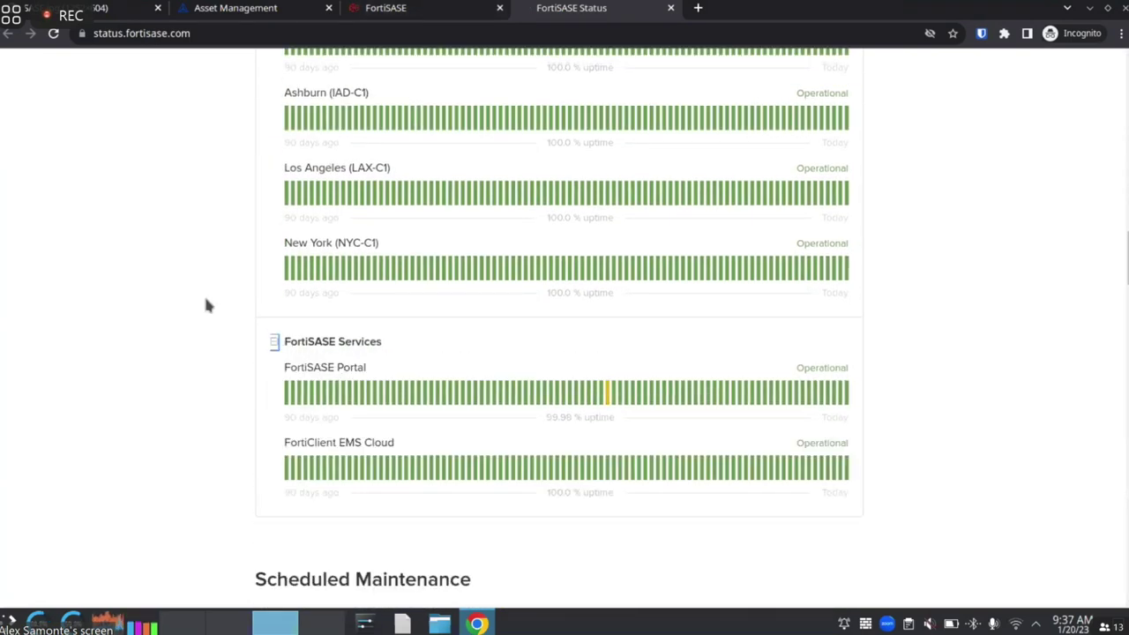
Return to the top of the status page and close it to go back to the portal
{"action": "scroll", "coordinate": [208, 305], "scroll_direction": "up", "scroll_amount": 6}
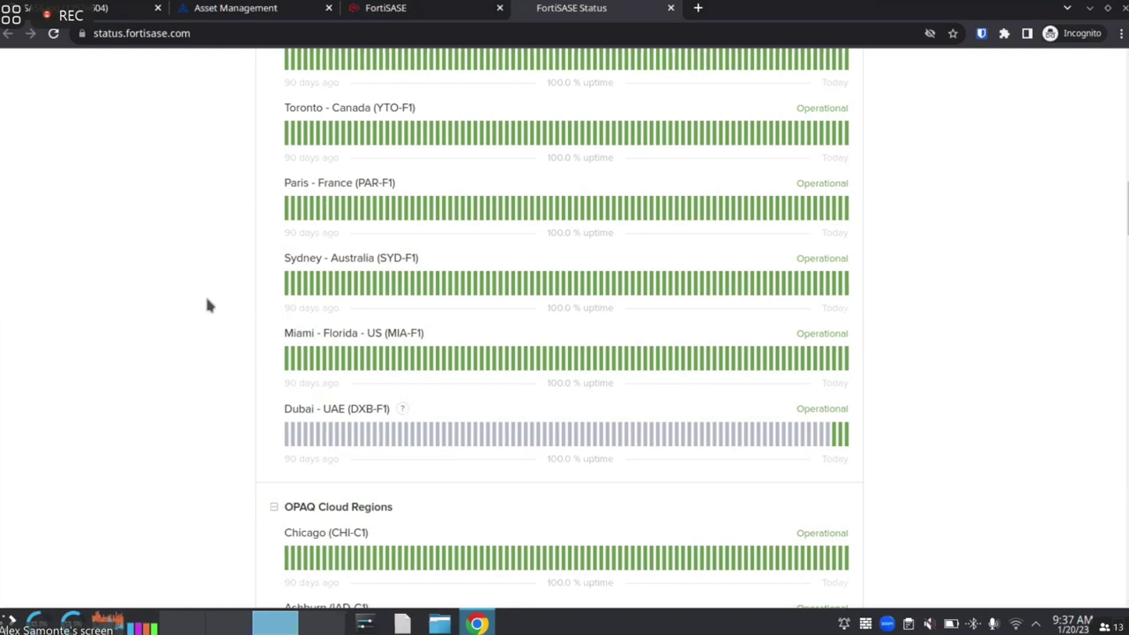
{"action": "scroll", "coordinate": [236, 307], "scroll_direction": "up", "scroll_amount": 10}
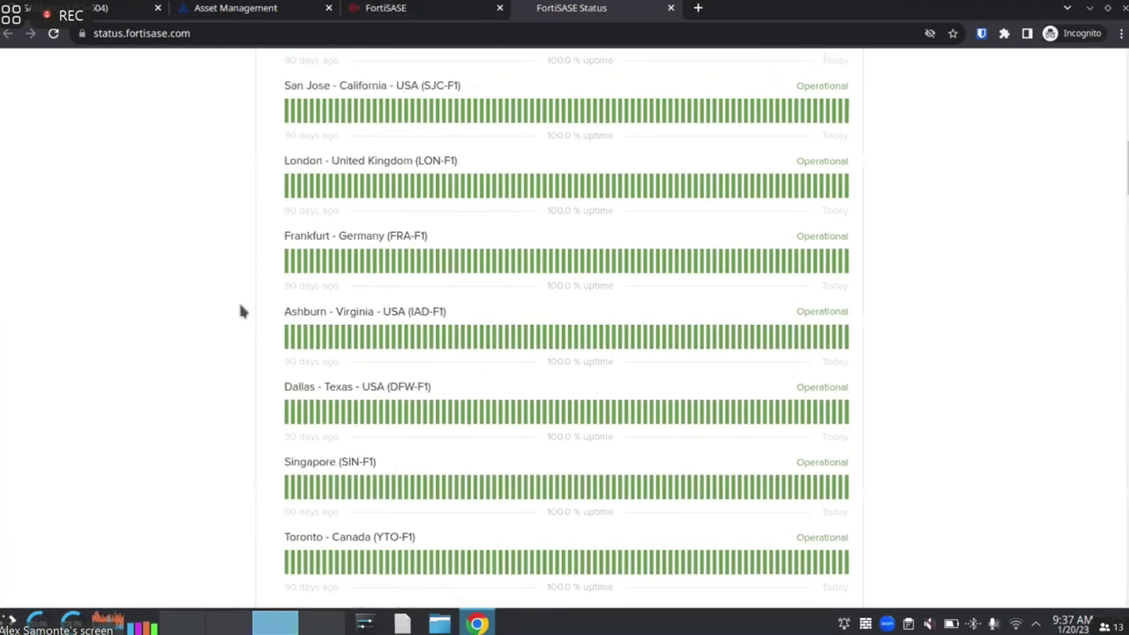
{"action": "scroll", "coordinate": [231, 308], "scroll_direction": "up", "scroll_amount": 5}
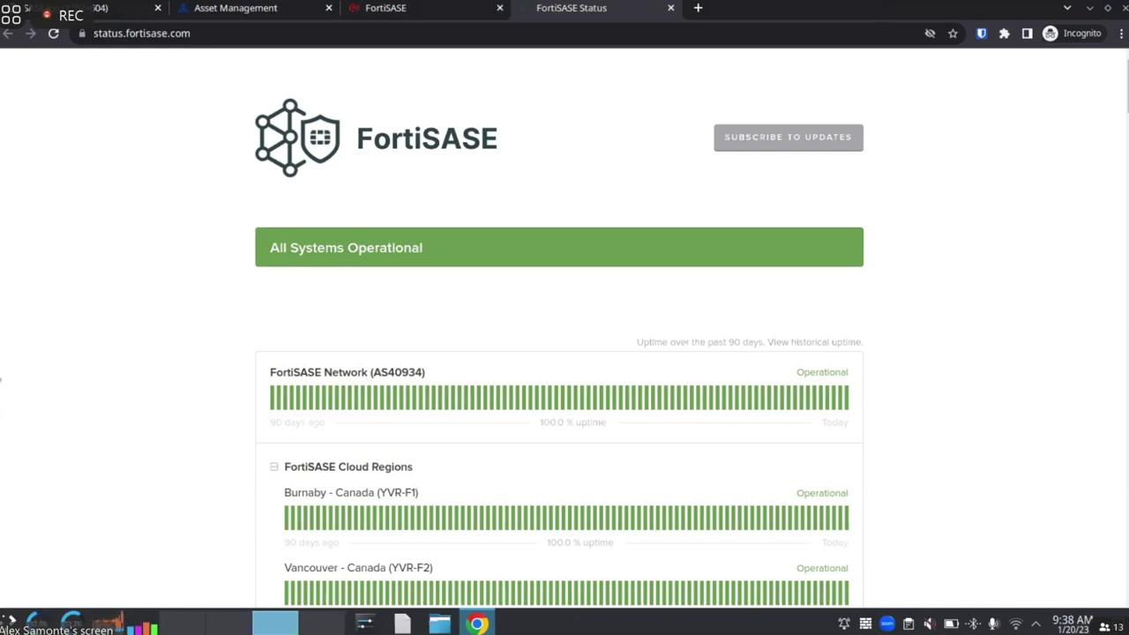
{"action": "left_click", "coordinate": [671, 8]}
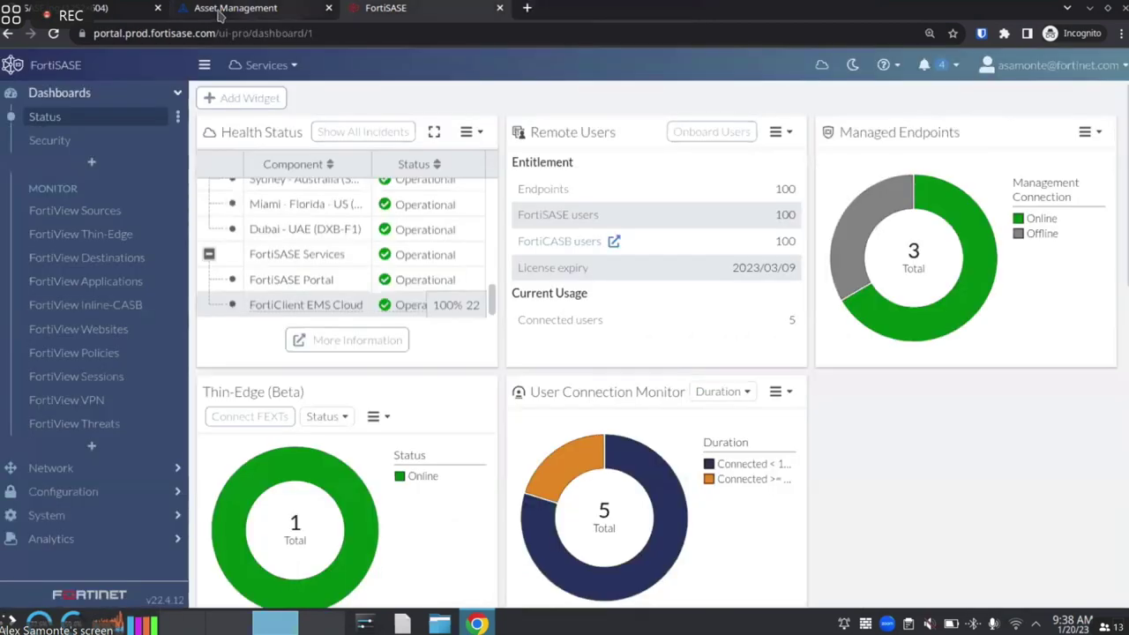
Expand the Managed Endpoints widget into the full list of three FortiClient endpoints
{"action": "left_click", "coordinate": [910, 259]}
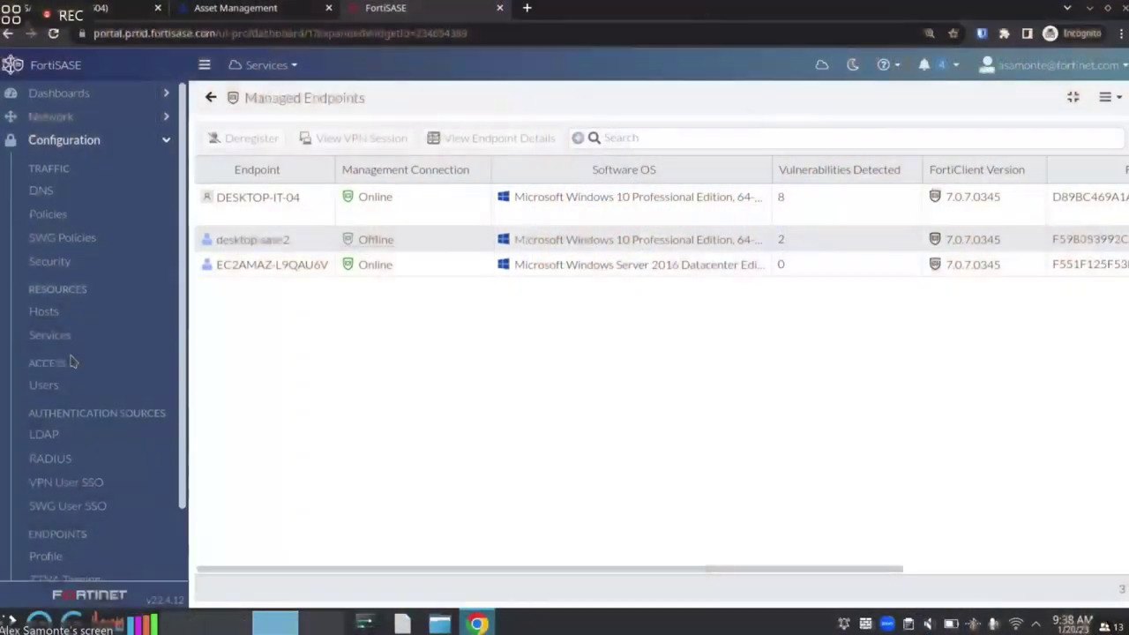
{"action": "scroll", "coordinate": [69, 388], "scroll_direction": "down", "scroll_amount": 2}
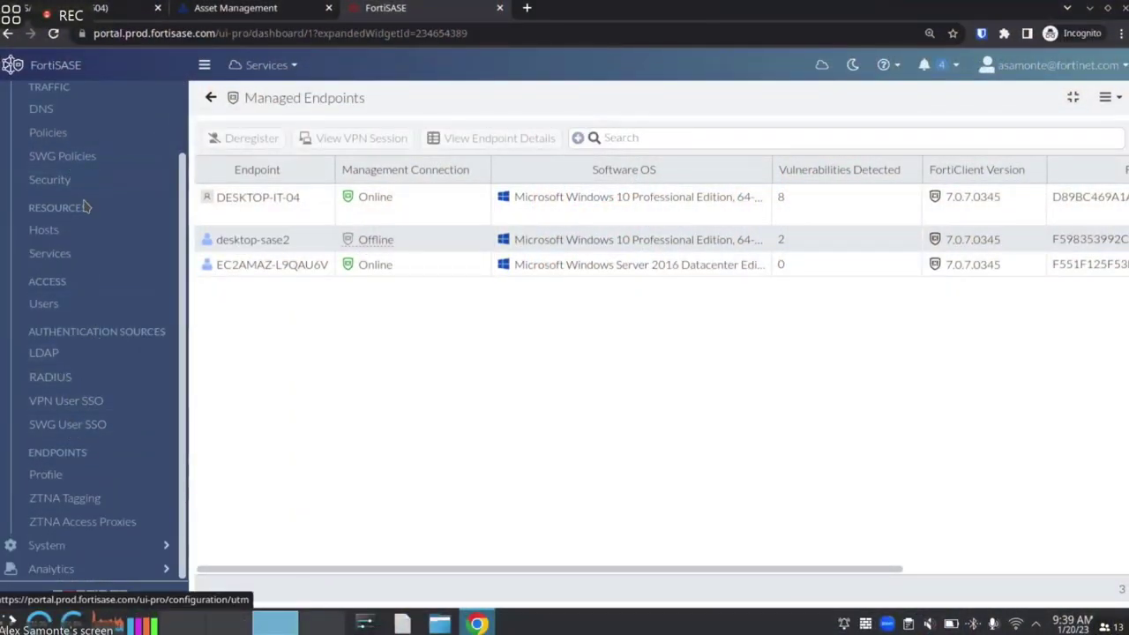
Open the Security dashboard under Network to see the 10-item vulnerability summary
{"action": "scroll", "coordinate": [71, 401], "scroll_direction": "up", "scroll_amount": 2}
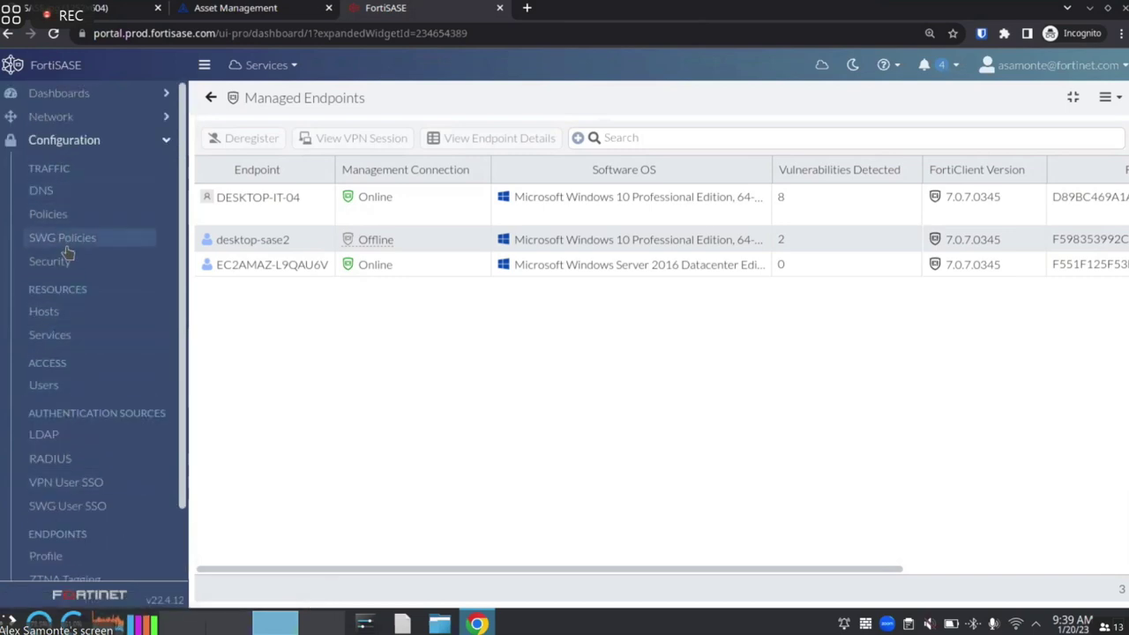
{"action": "scroll", "coordinate": [63, 351], "scroll_direction": "down", "scroll_amount": 2}
{"action": "scroll", "coordinate": [63, 351], "scroll_direction": "up", "scroll_amount": 2}
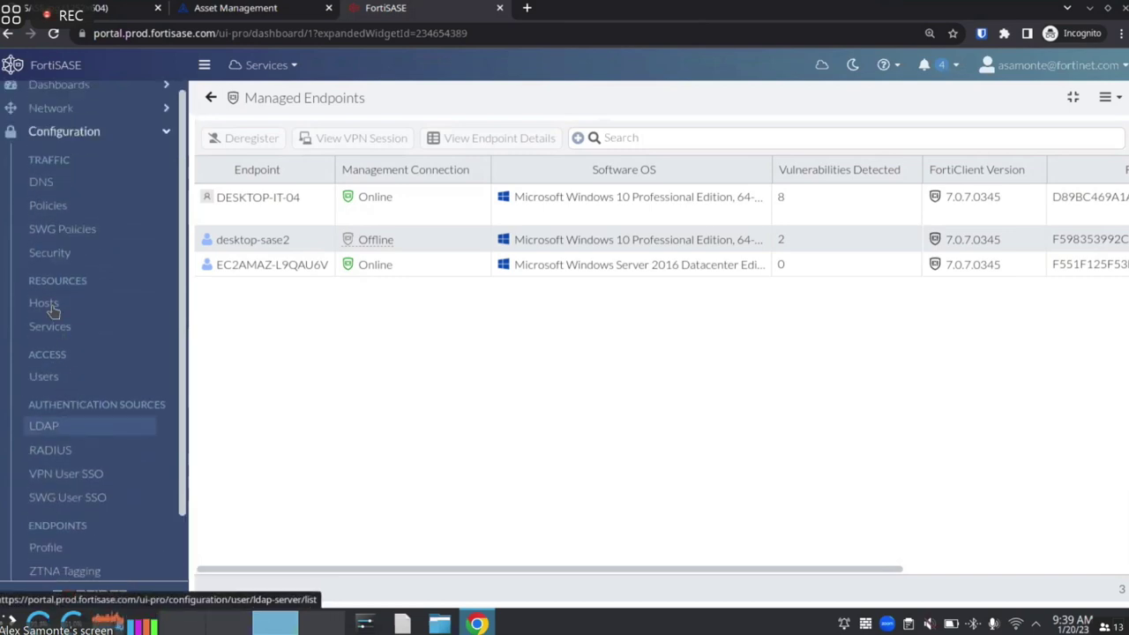
{"action": "left_click", "coordinate": [60, 117]}
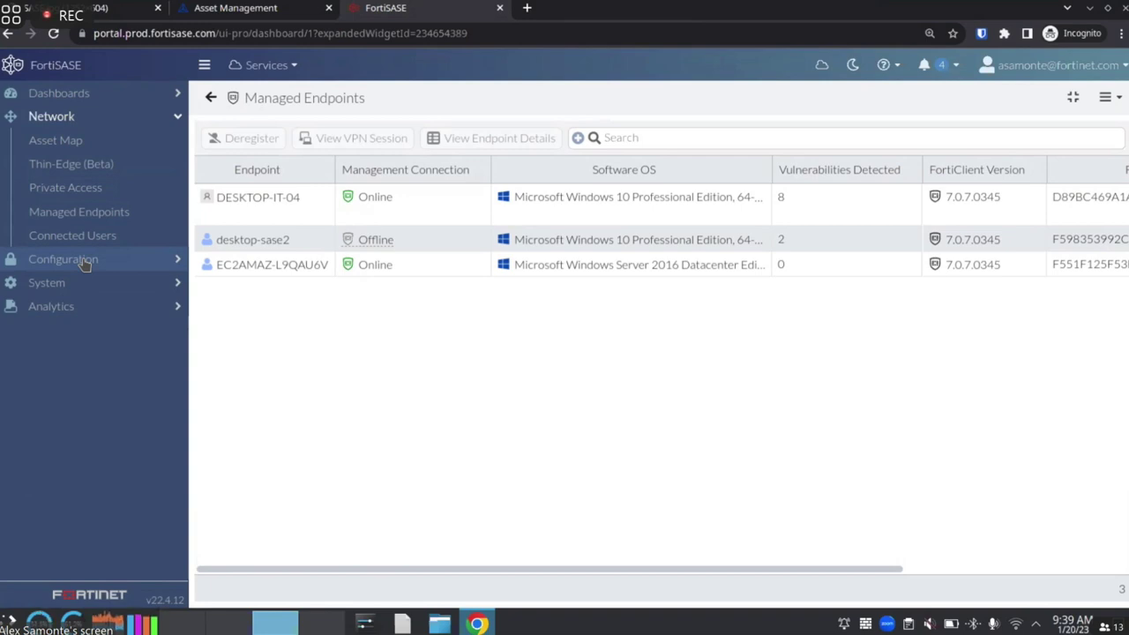
{"action": "left_click", "coordinate": [144, 99]}
{"action": "left_click", "coordinate": [86, 143]}
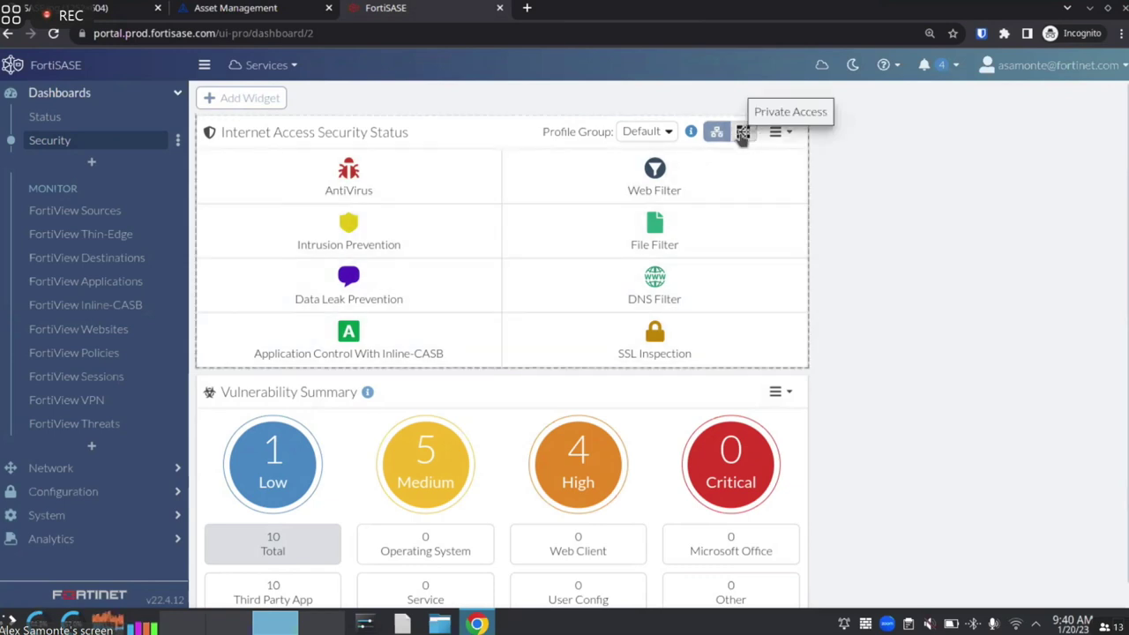
View Private Access security status, return to Internet Access, and expand the Configuration section
{"action": "left_click", "coordinate": [746, 138]}
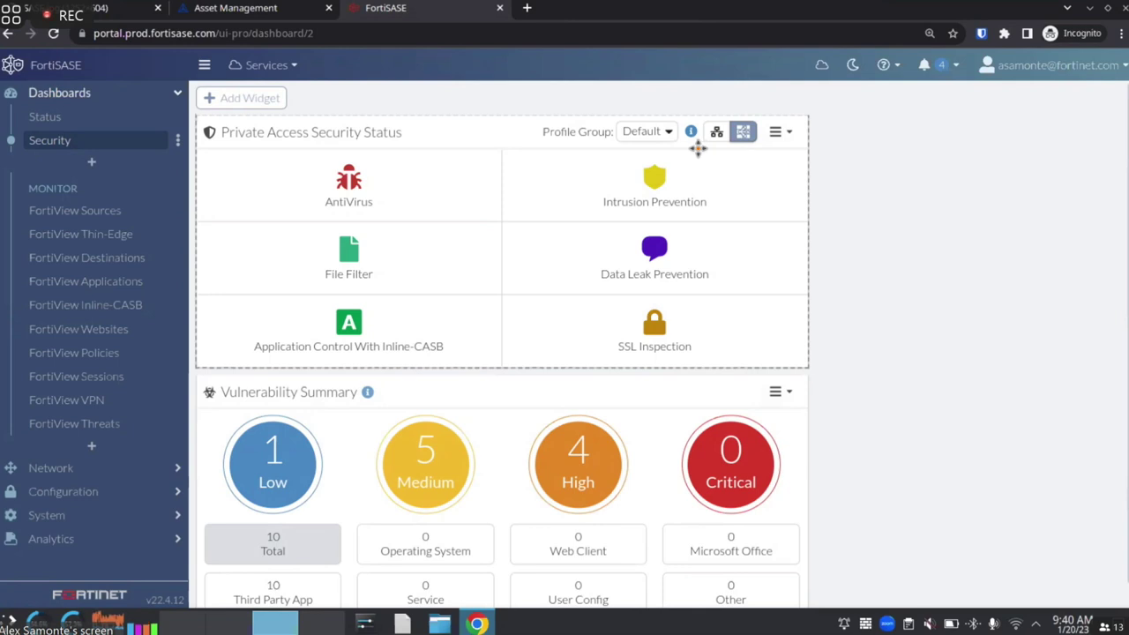
{"action": "left_click", "coordinate": [716, 132]}
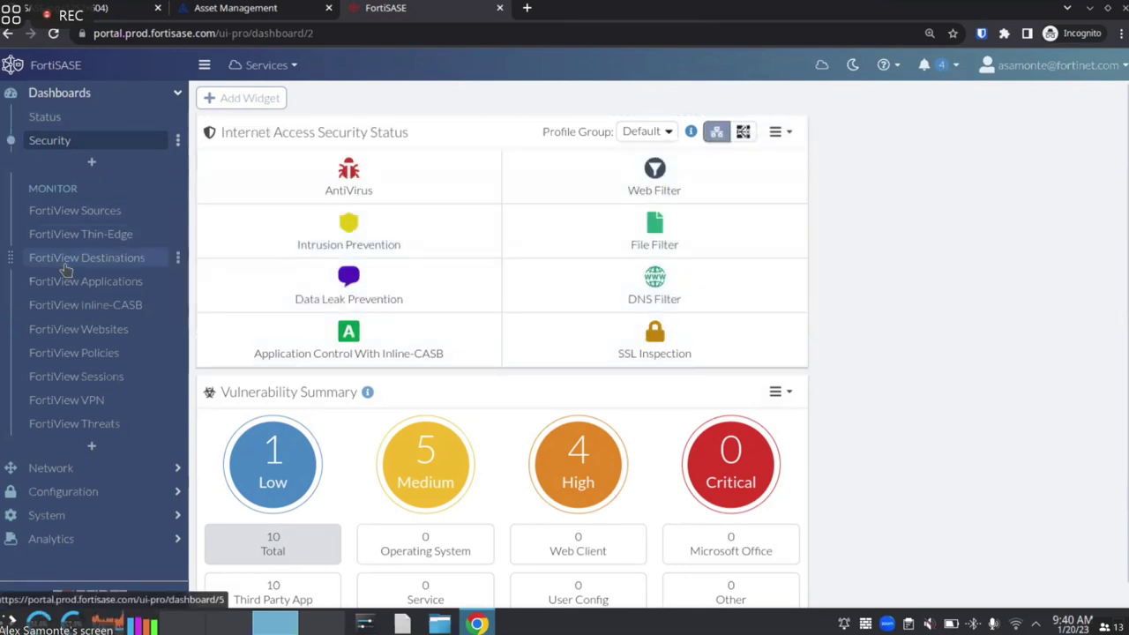
{"action": "left_click", "coordinate": [75, 496]}
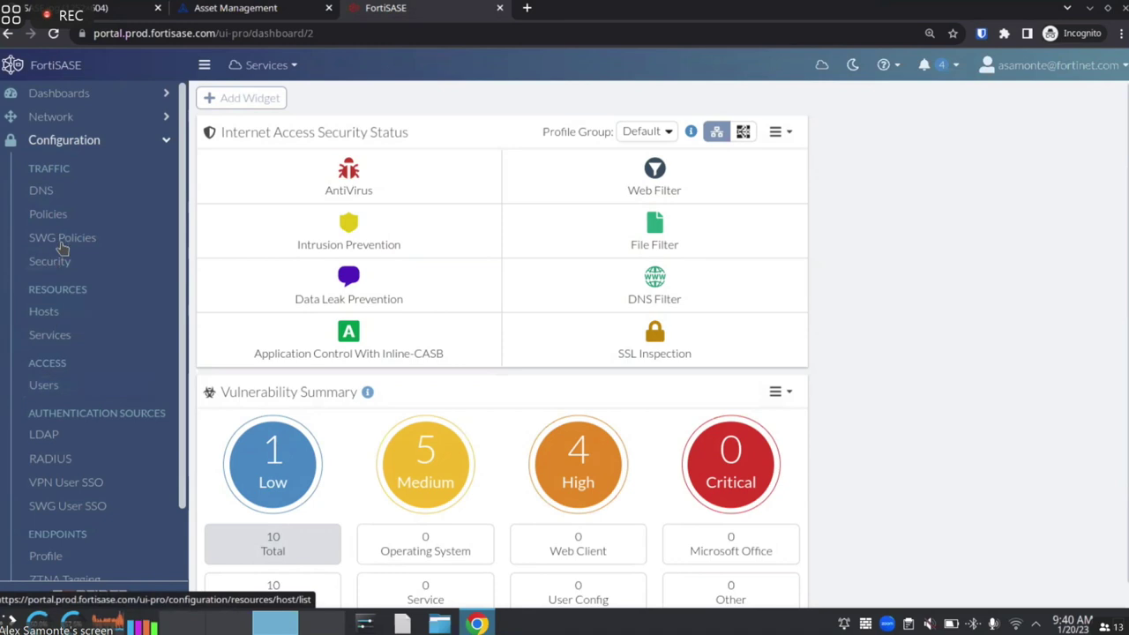
Open Configuration > Security, review the Default group's profile cards, and open the Web Filter settings
{"action": "left_click", "coordinate": [64, 387]}
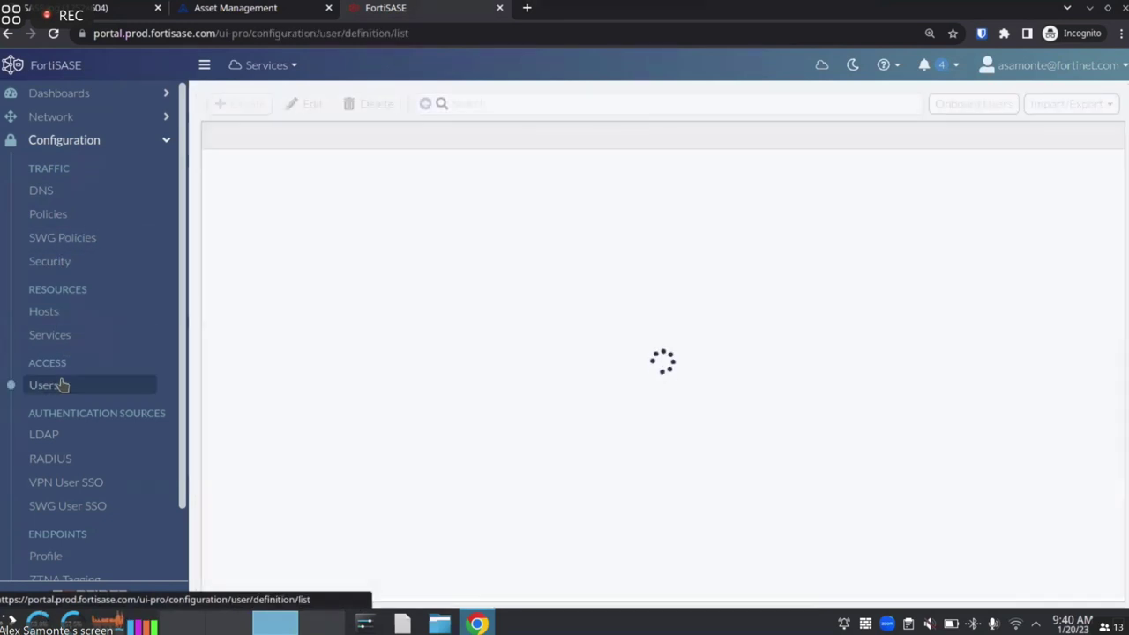
{"action": "left_click", "coordinate": [58, 240]}
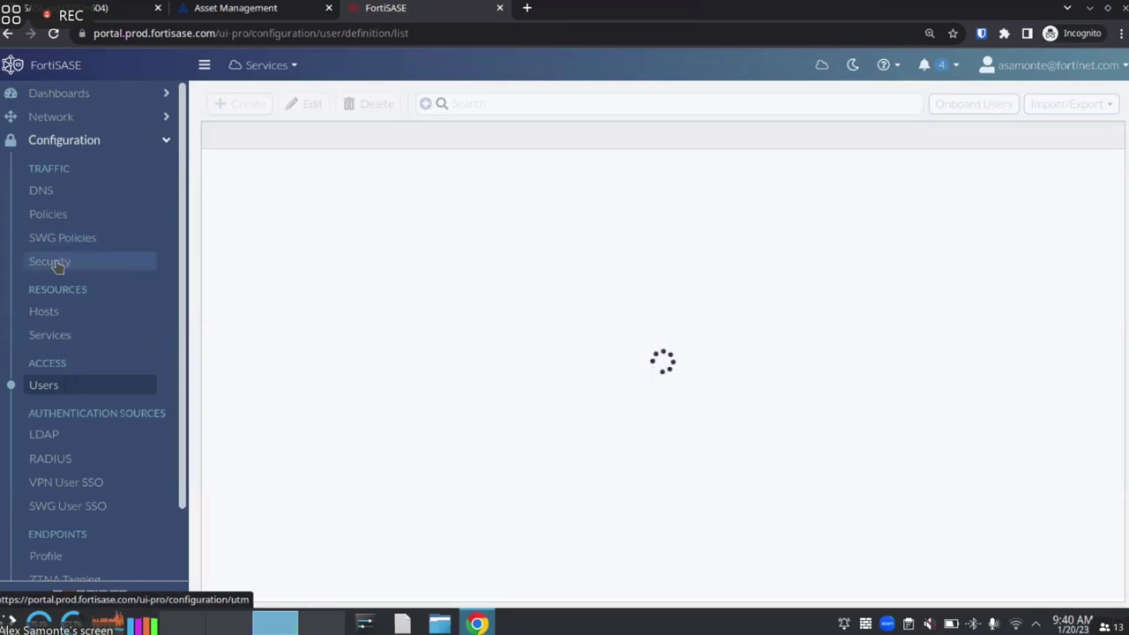
{"action": "left_click", "coordinate": [55, 261]}
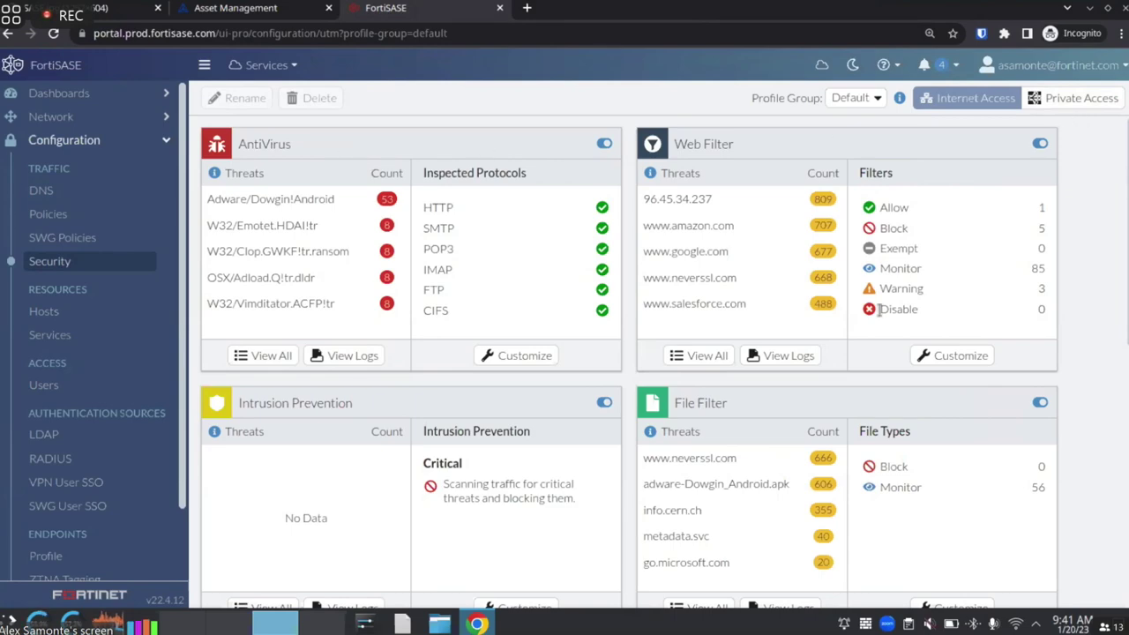
{"action": "scroll", "coordinate": [448, 233], "scroll_direction": "down", "scroll_amount": 5}
{"action": "scroll", "coordinate": [449, 234], "scroll_direction": "up", "scroll_amount": 5}
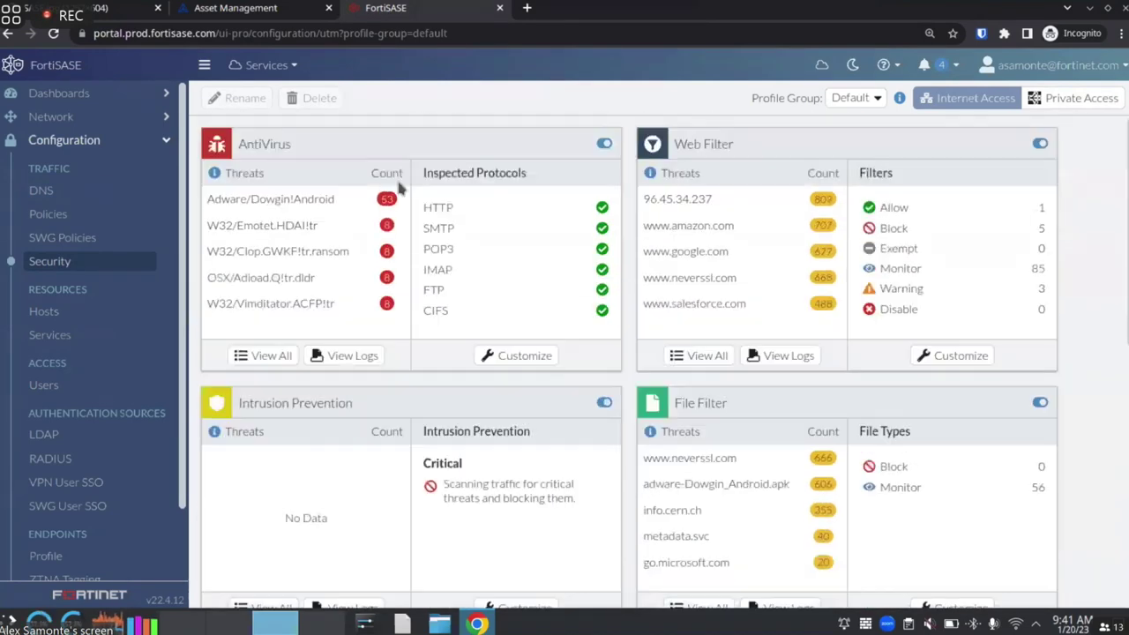
{"action": "scroll", "coordinate": [746, 289], "scroll_direction": "down", "scroll_amount": 4}
{"action": "scroll", "coordinate": [715, 255], "scroll_direction": "up", "scroll_amount": 4}
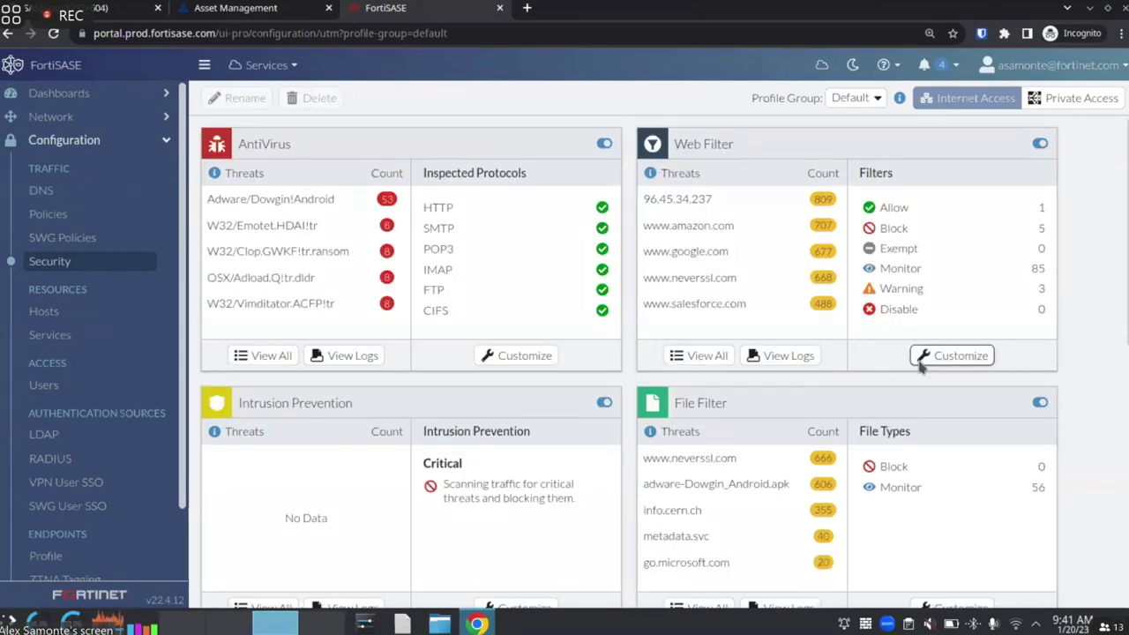
{"action": "left_click", "coordinate": [958, 355]}
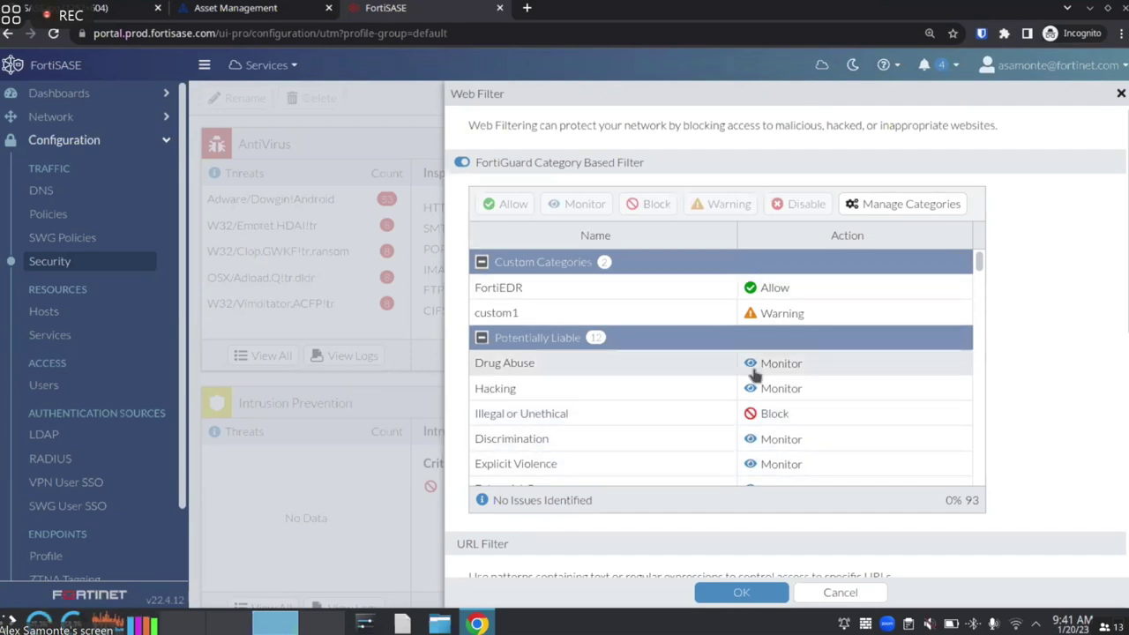
Review the Web Filter FortiGuard category actions and close the settings without saving
{"action": "scroll", "coordinate": [745, 357], "scroll_direction": "down", "scroll_amount": 1}
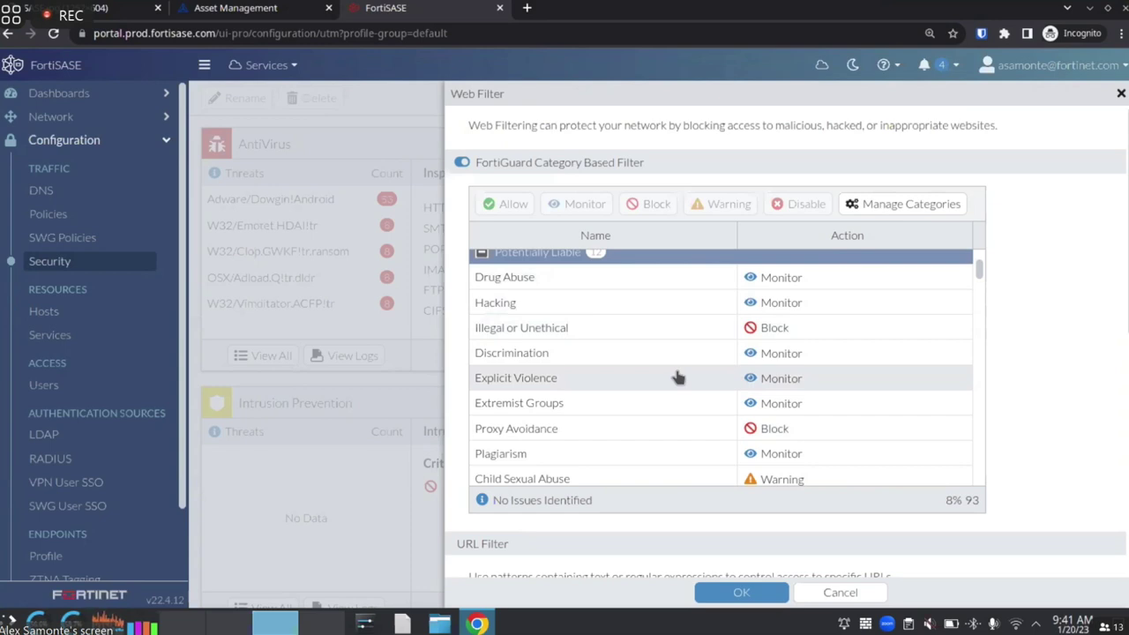
{"action": "scroll", "coordinate": [650, 429], "scroll_direction": "down", "scroll_amount": 1}
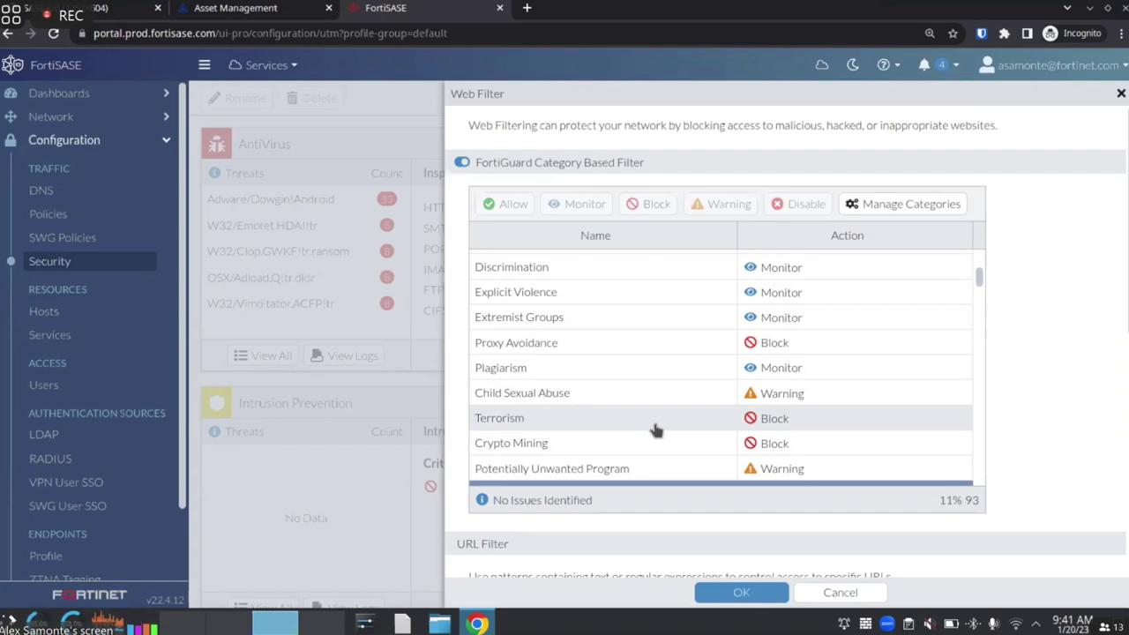
{"action": "left_click", "coordinate": [840, 592]}
Scroll through the security profile cards and open the SSL Inspection settings
{"action": "scroll", "coordinate": [713, 251], "scroll_direction": "down", "scroll_amount": 2}
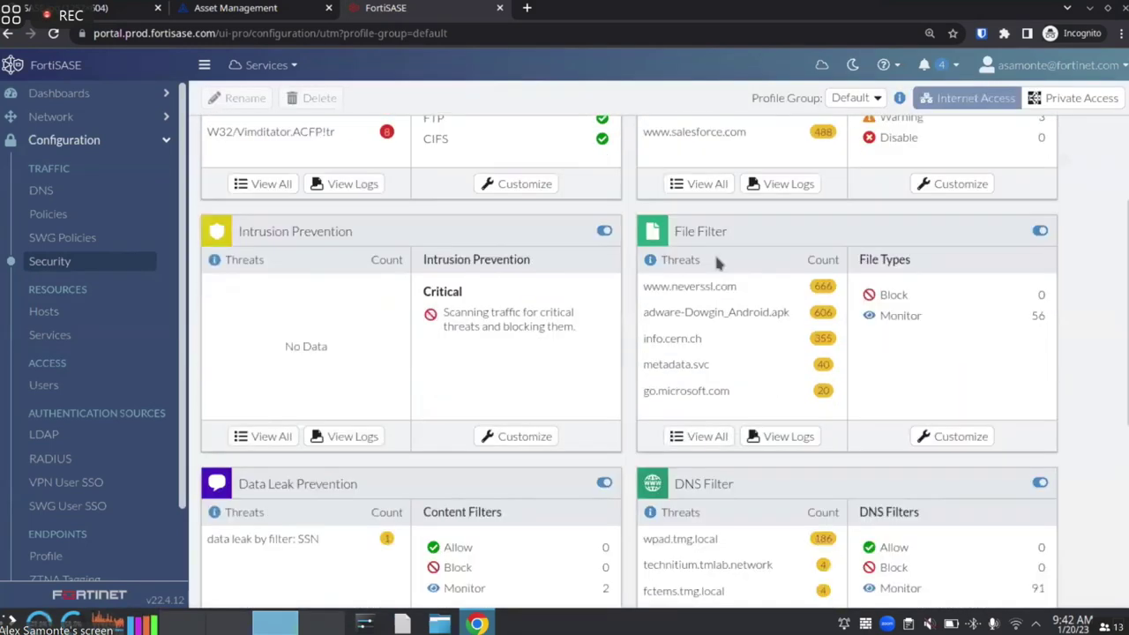
{"action": "scroll", "coordinate": [459, 255], "scroll_direction": "up", "scroll_amount": 2}
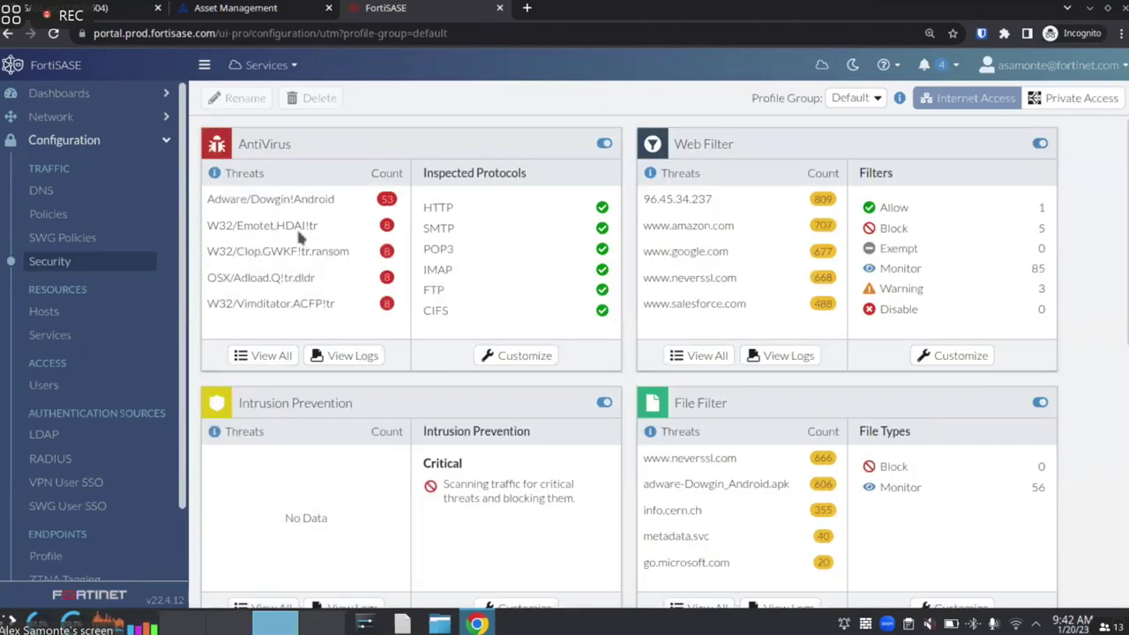
{"action": "scroll", "coordinate": [465, 278], "scroll_direction": "down", "scroll_amount": 6}
{"action": "scroll", "coordinate": [615, 344], "scroll_direction": "up", "scroll_amount": 6}
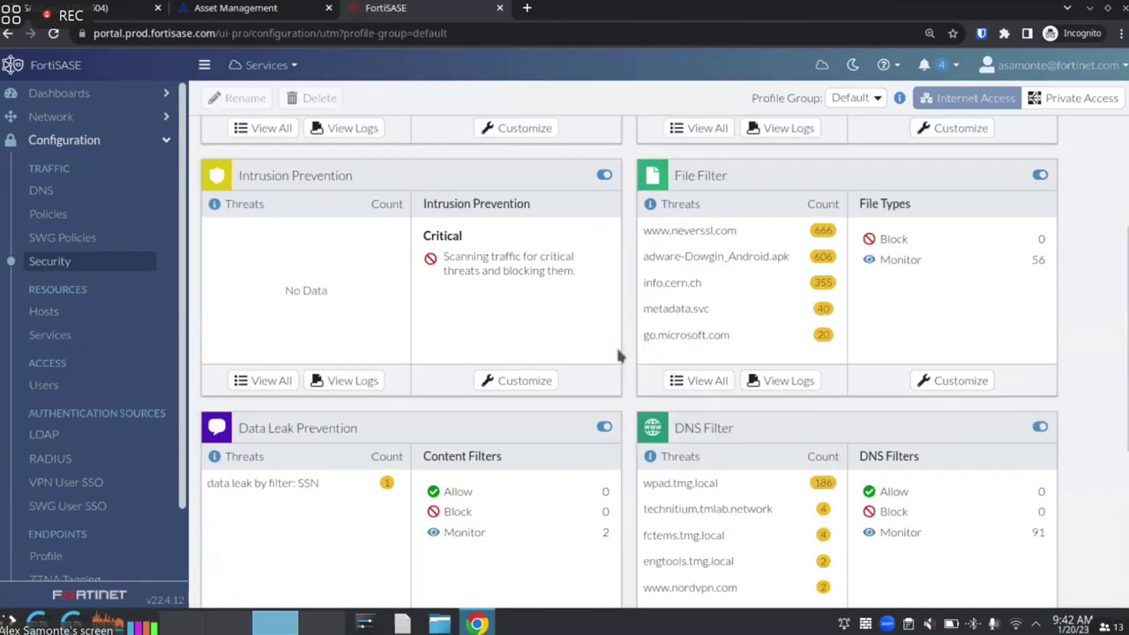
{"action": "scroll", "coordinate": [711, 398], "scroll_direction": "down", "scroll_amount": 6}
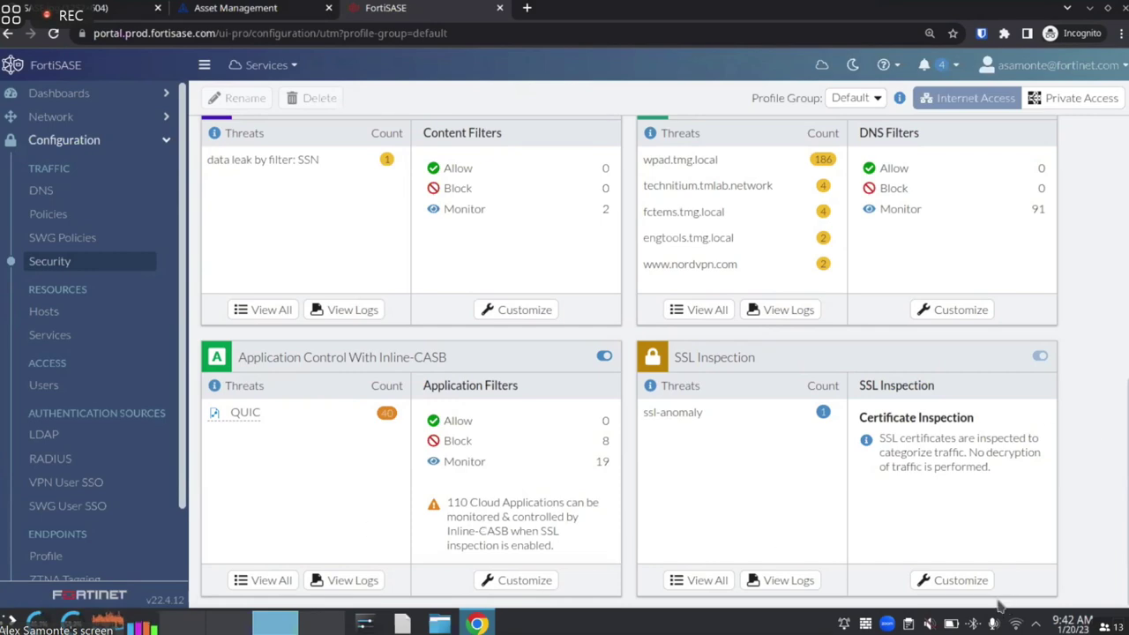
{"action": "left_click", "coordinate": [948, 580]}
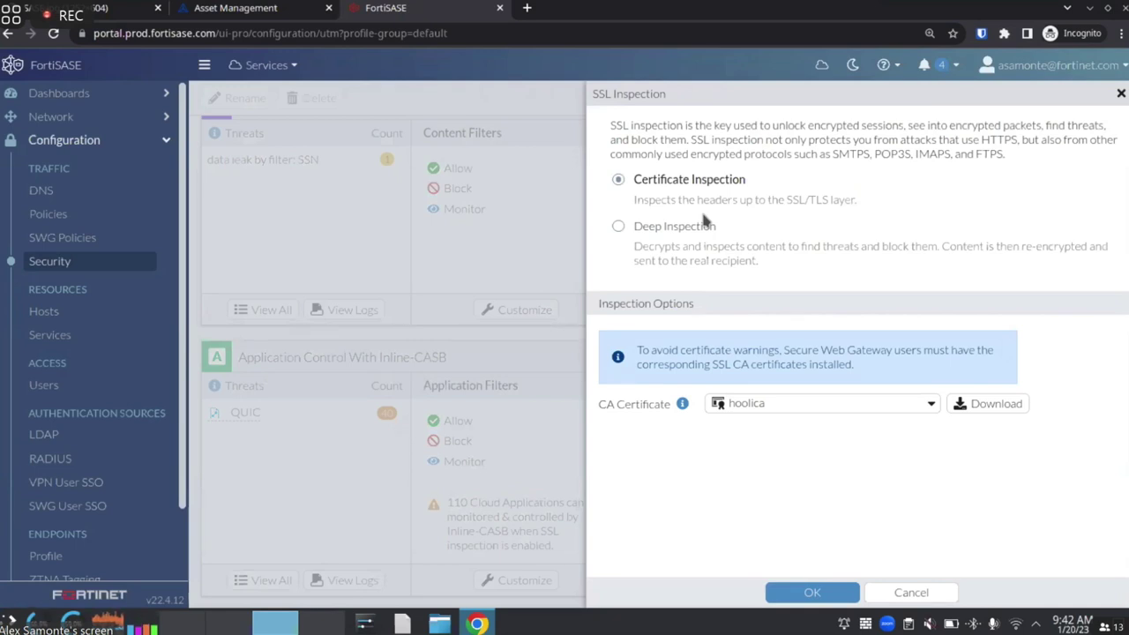
Switch SSL inspection to Deep Inspection and save the setting
{"action": "left_click", "coordinate": [642, 228]}
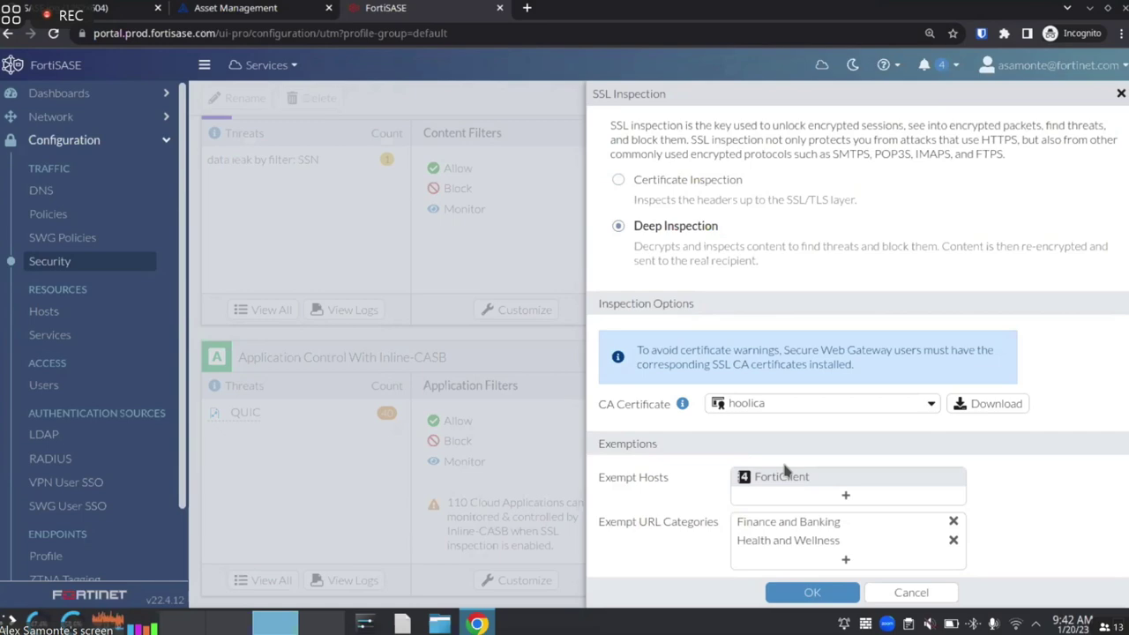
{"action": "left_click", "coordinate": [807, 591]}
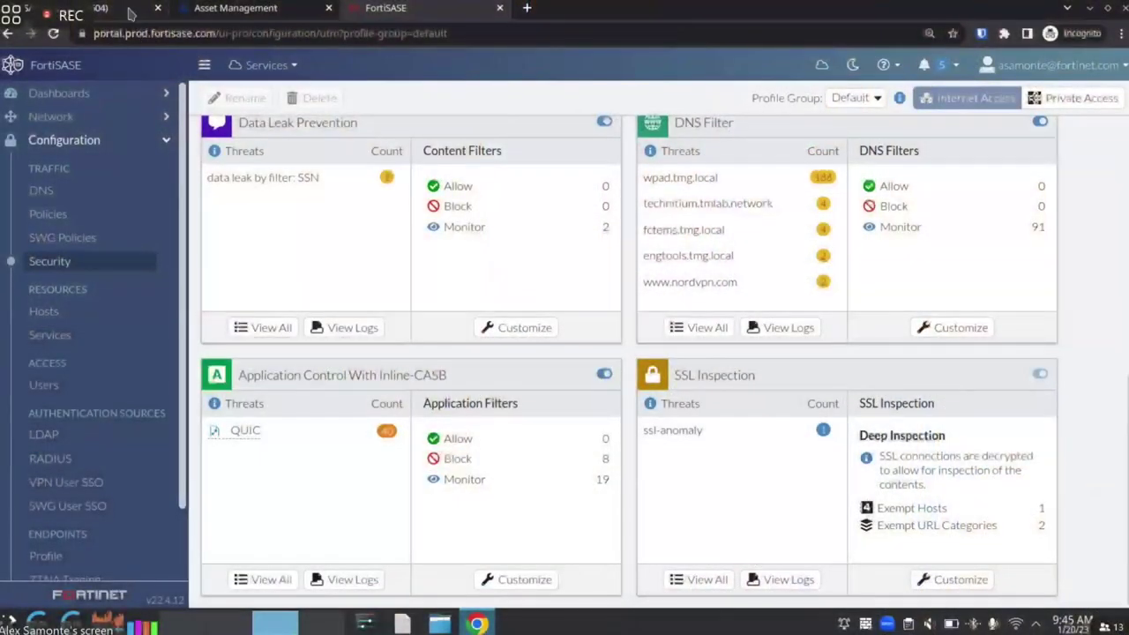
Glance at the SASE network diagram, then expand the Network section in the FortiSASE sidebar
{"action": "key", "text": "ctrl+1"}
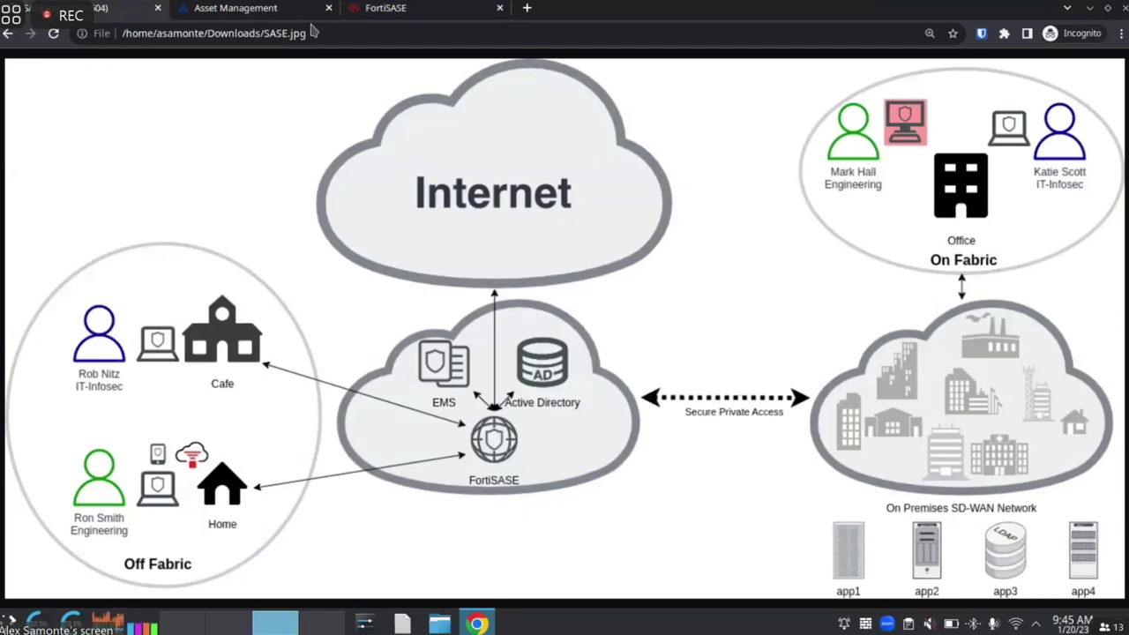
{"action": "left_click", "coordinate": [367, 8]}
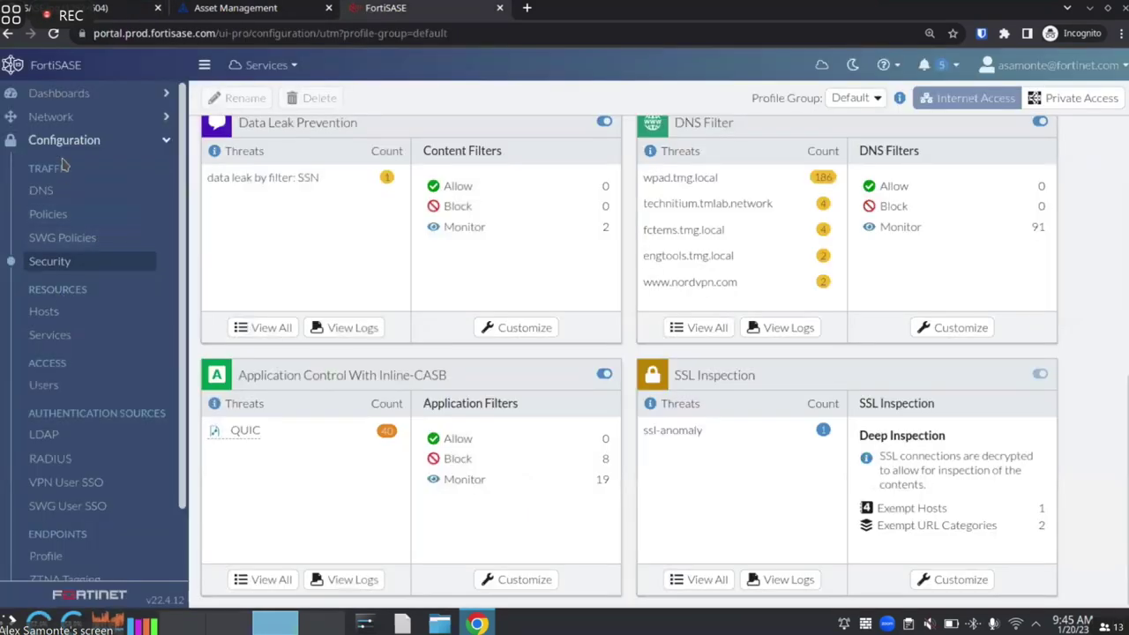
{"action": "left_click", "coordinate": [60, 117]}
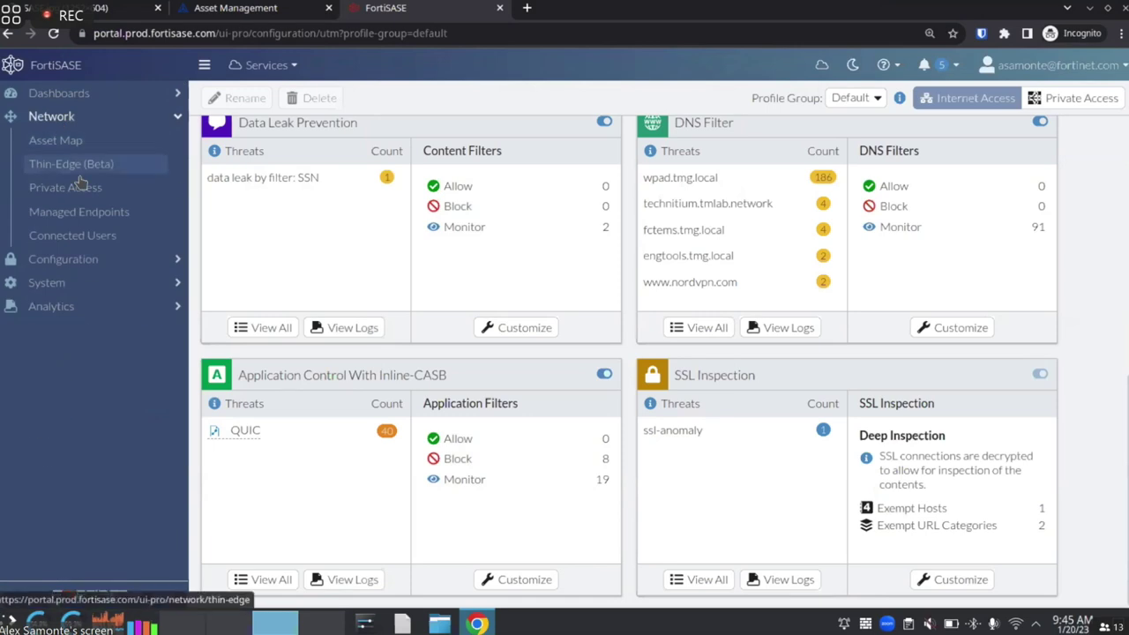
Open Network > Private Access to view the primary and redundant hub details
{"action": "left_click", "coordinate": [80, 187]}
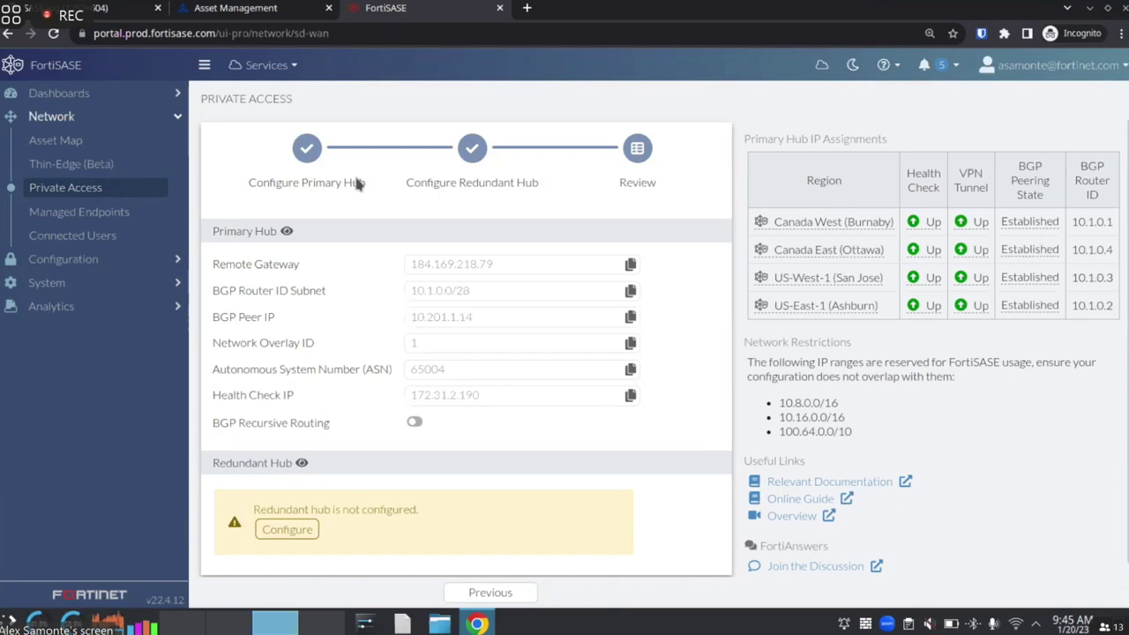
{"action": "left_click", "coordinate": [284, 530]}
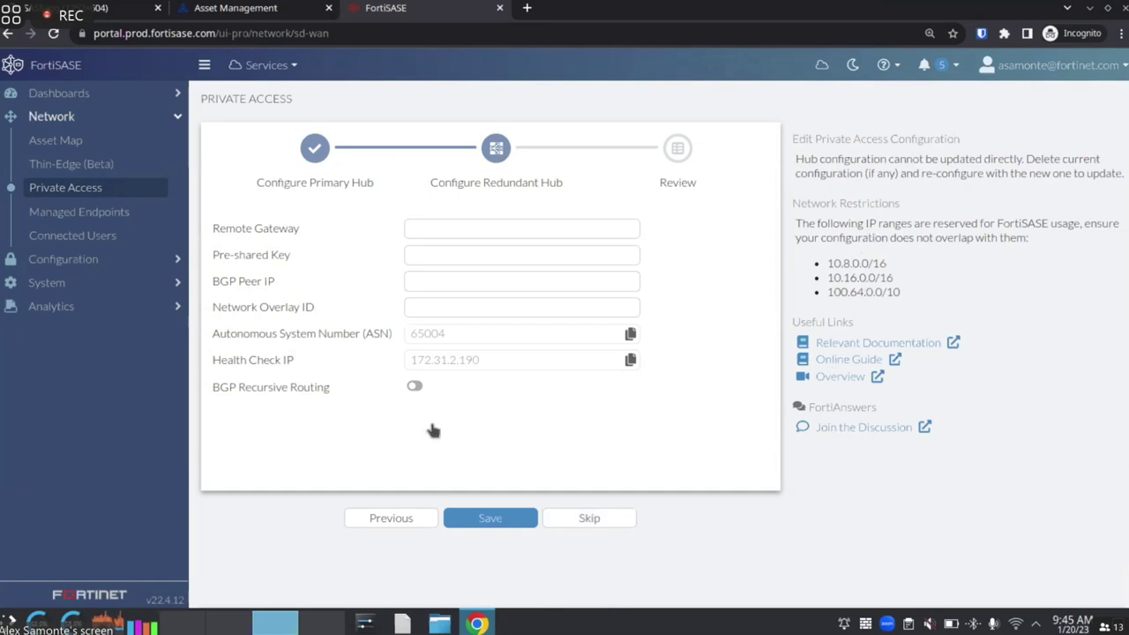
{"action": "left_click", "coordinate": [602, 520]}
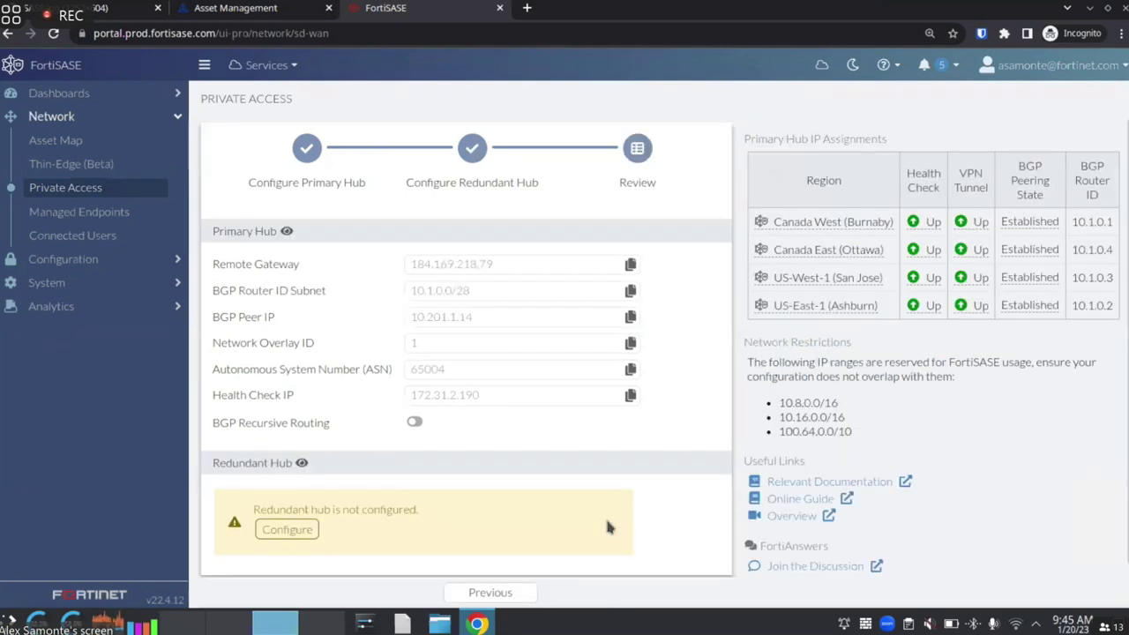
{"action": "mouse_move", "coordinate": [818, 222]}
{"action": "left_click", "coordinate": [114, 7]}
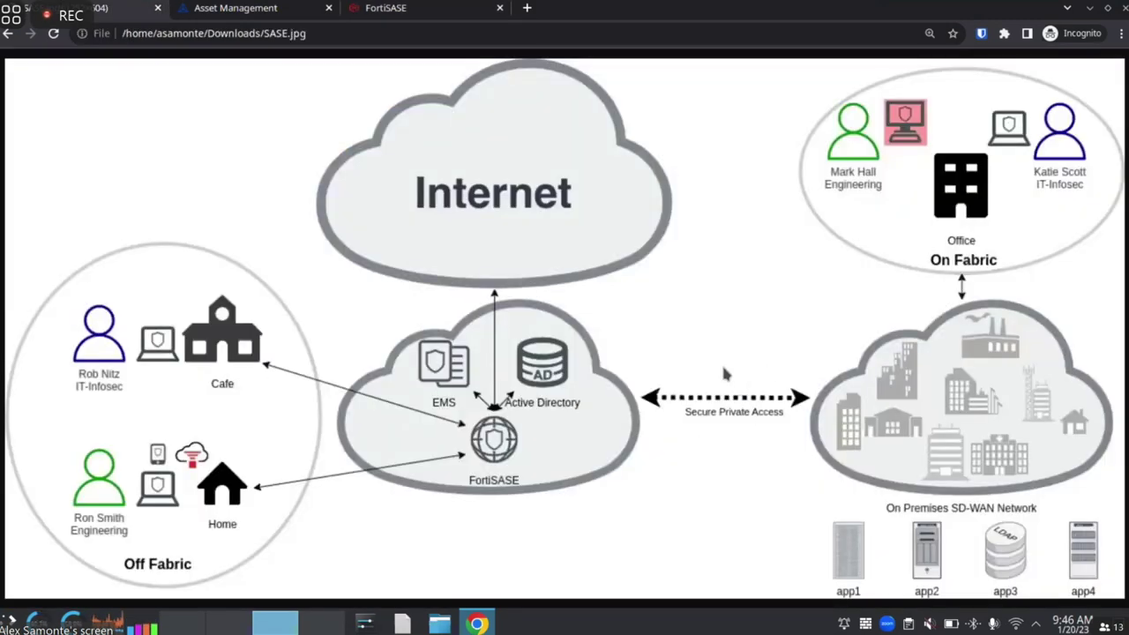
{"action": "left_click", "coordinate": [379, 7]}
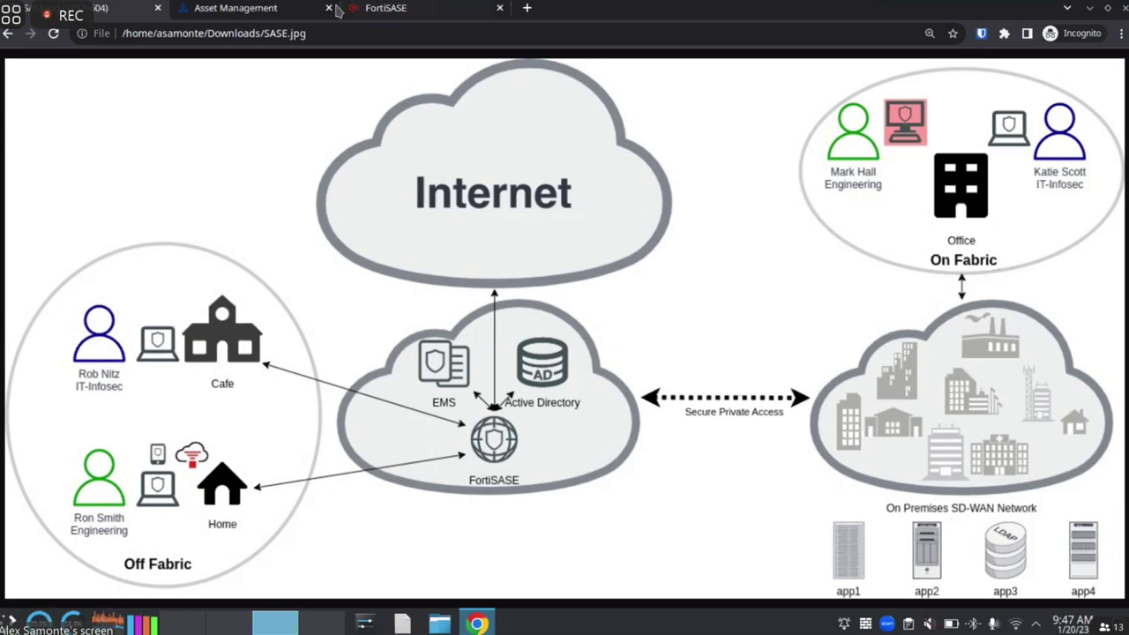
{"action": "left_click", "coordinate": [386, 11]}
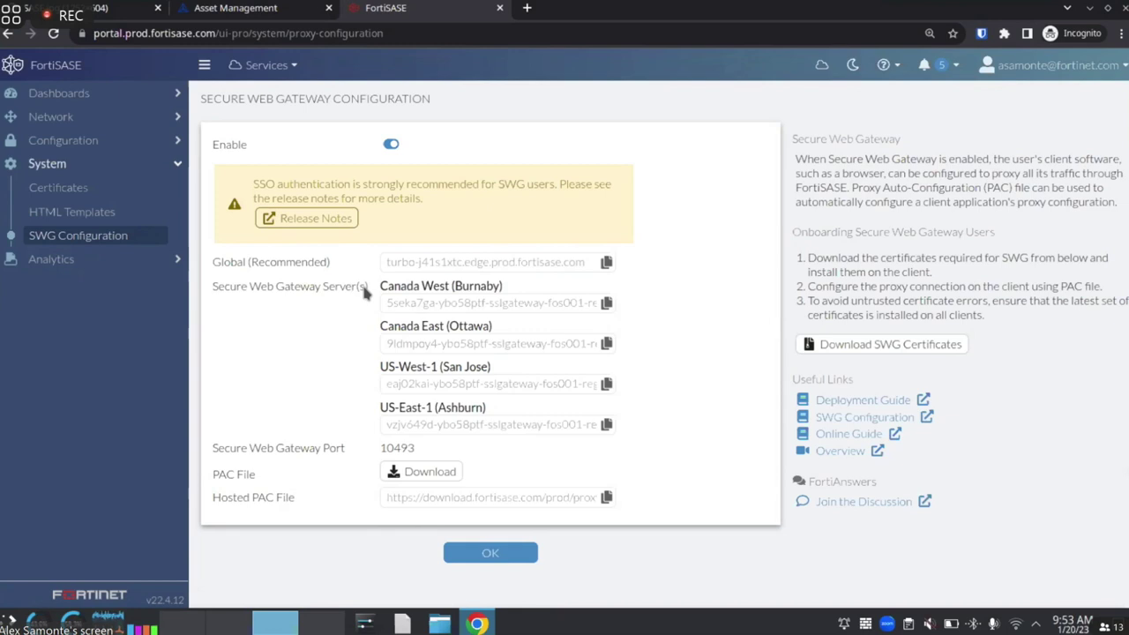
Expand Dashboards, Network and Configuration in the sidebar and open ZTNA Tagging Rules
{"action": "left_click", "coordinate": [117, 99]}
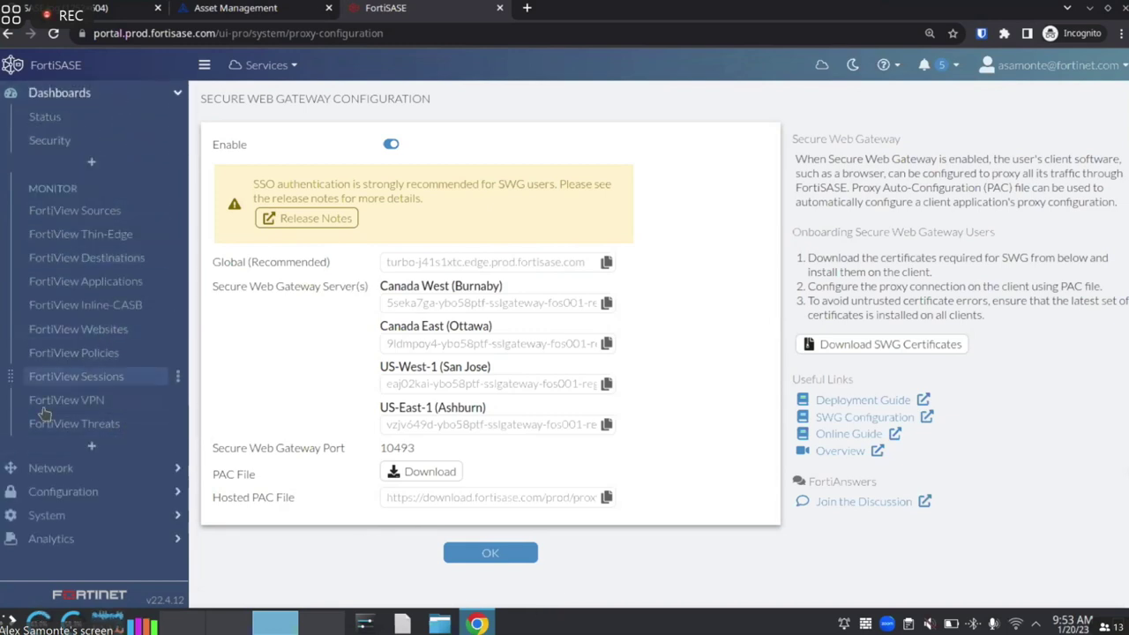
{"action": "left_click", "coordinate": [119, 466]}
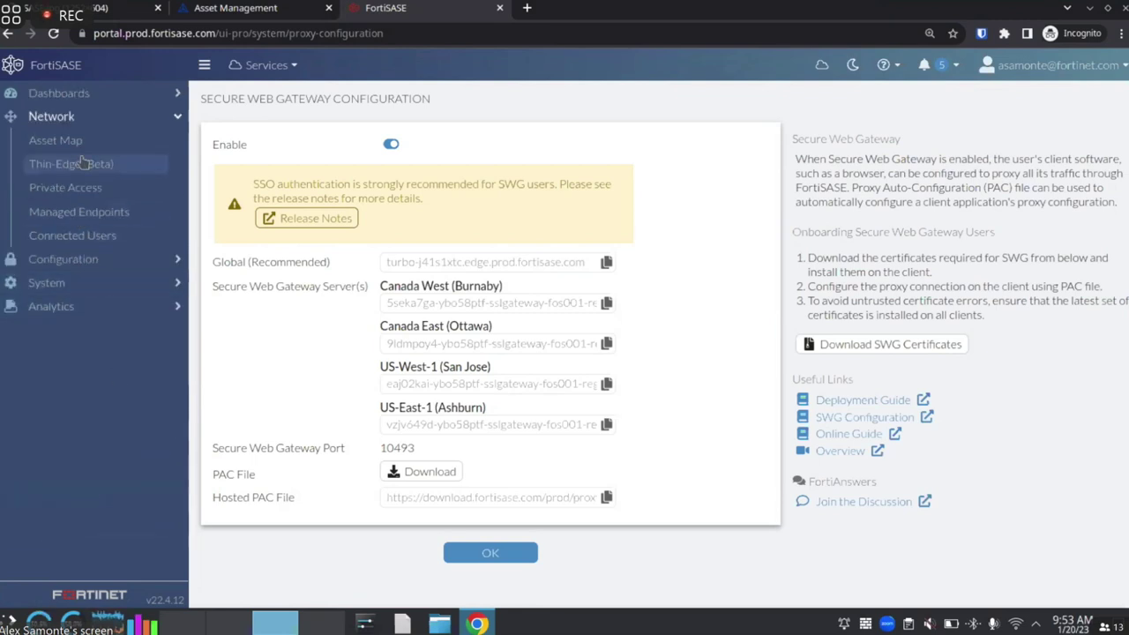
{"action": "left_click", "coordinate": [97, 261]}
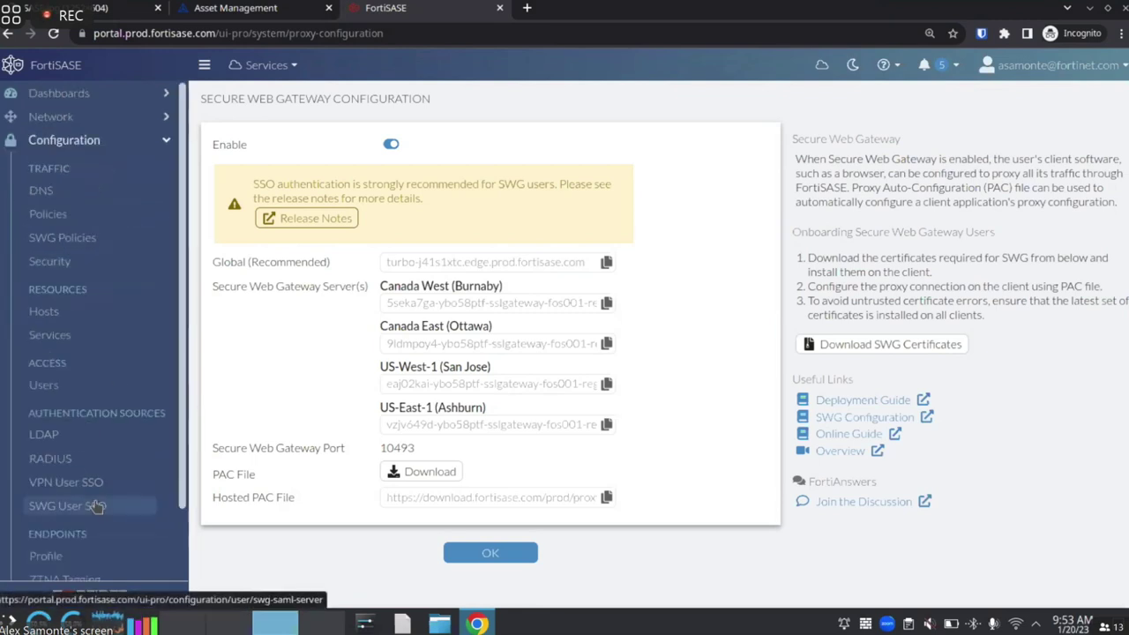
{"action": "scroll", "coordinate": [101, 501], "scroll_direction": "down", "scroll_amount": 1}
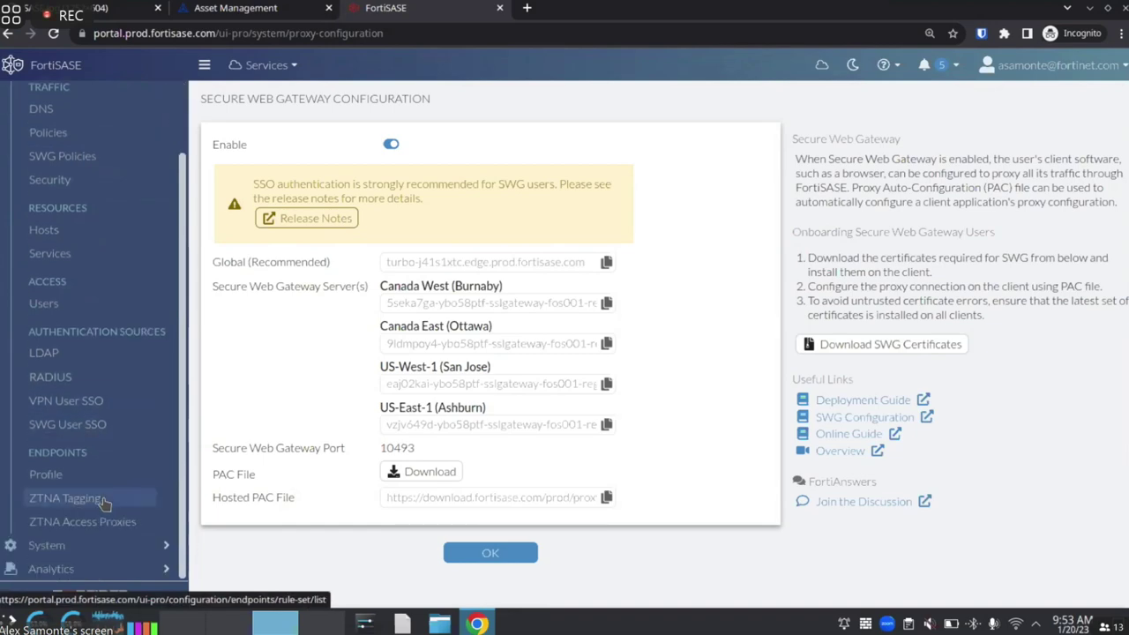
{"action": "left_click", "coordinate": [103, 501]}
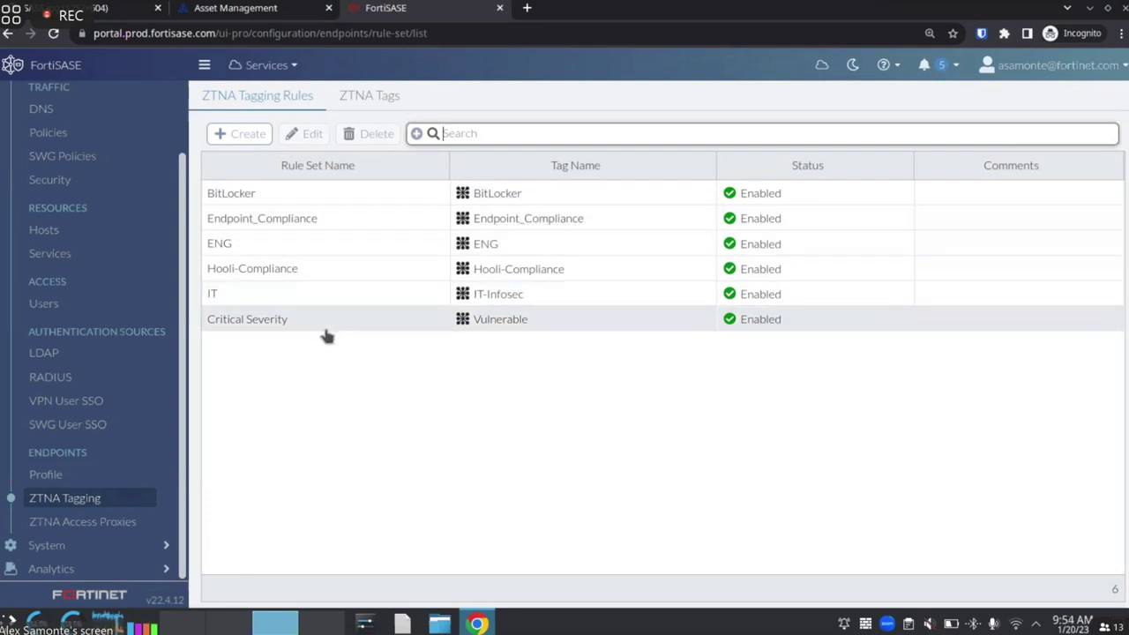
Review the Hooli-Compliance and IT rule sets without saving, then open BitLocker and start a new rule
{"action": "double_click", "coordinate": [322, 277]}
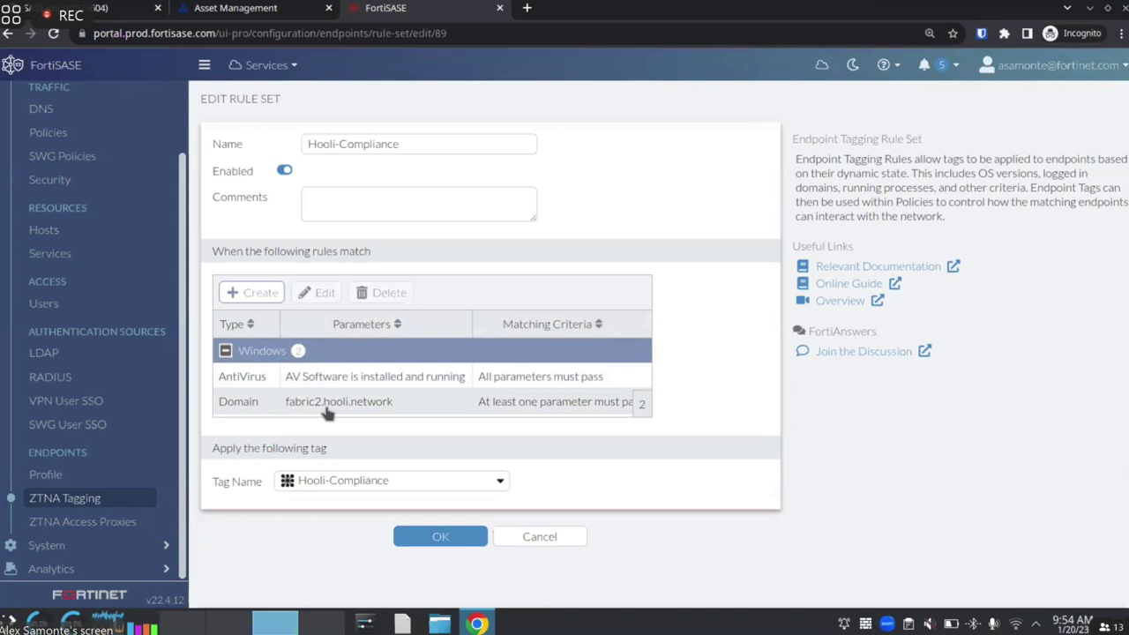
{"action": "left_click", "coordinate": [526, 539]}
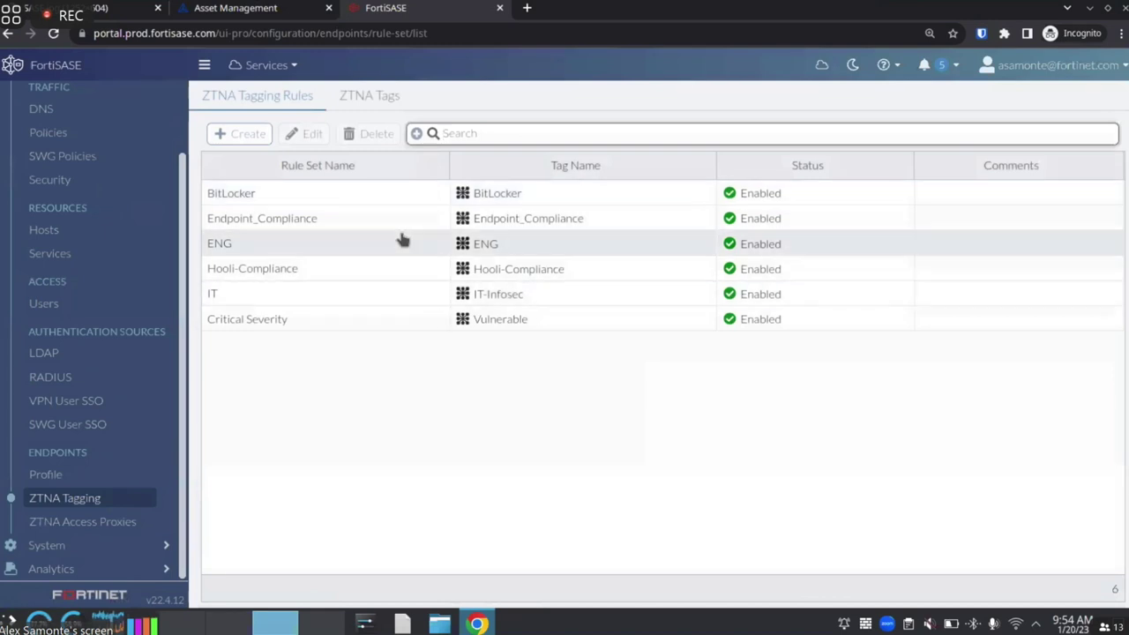
{"action": "double_click", "coordinate": [382, 293]}
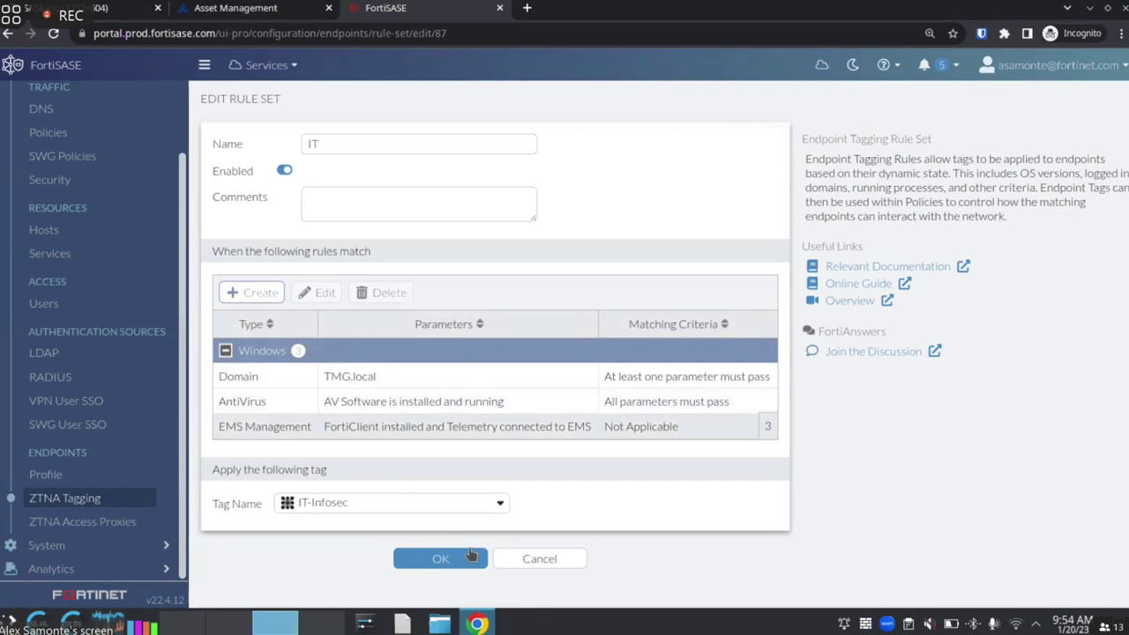
{"action": "left_click", "coordinate": [519, 560]}
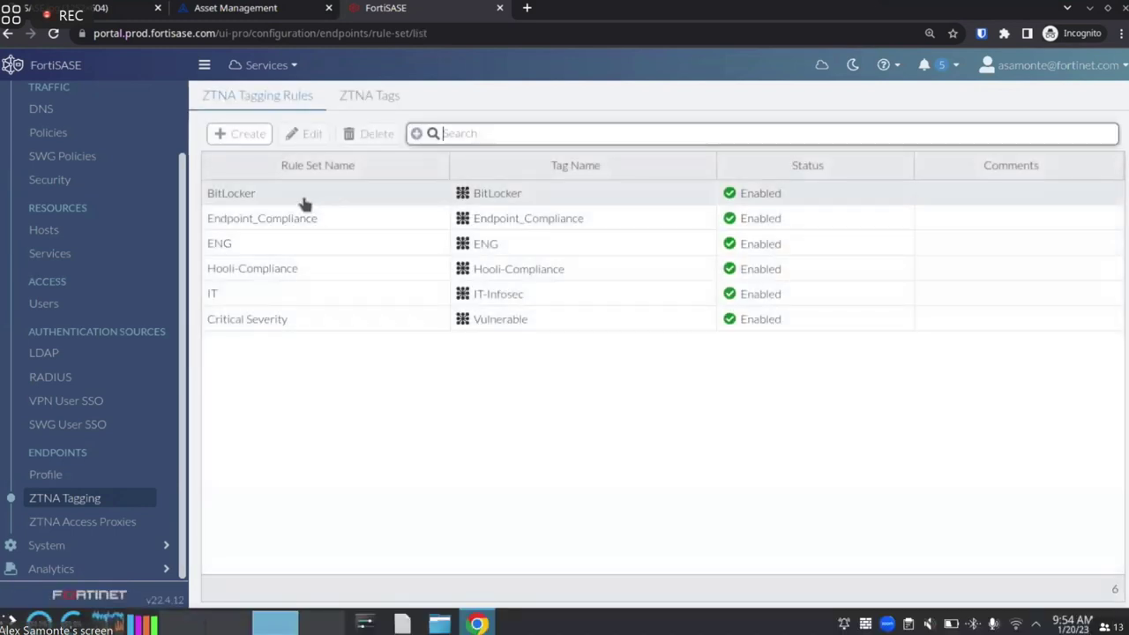
{"action": "double_click", "coordinate": [302, 202]}
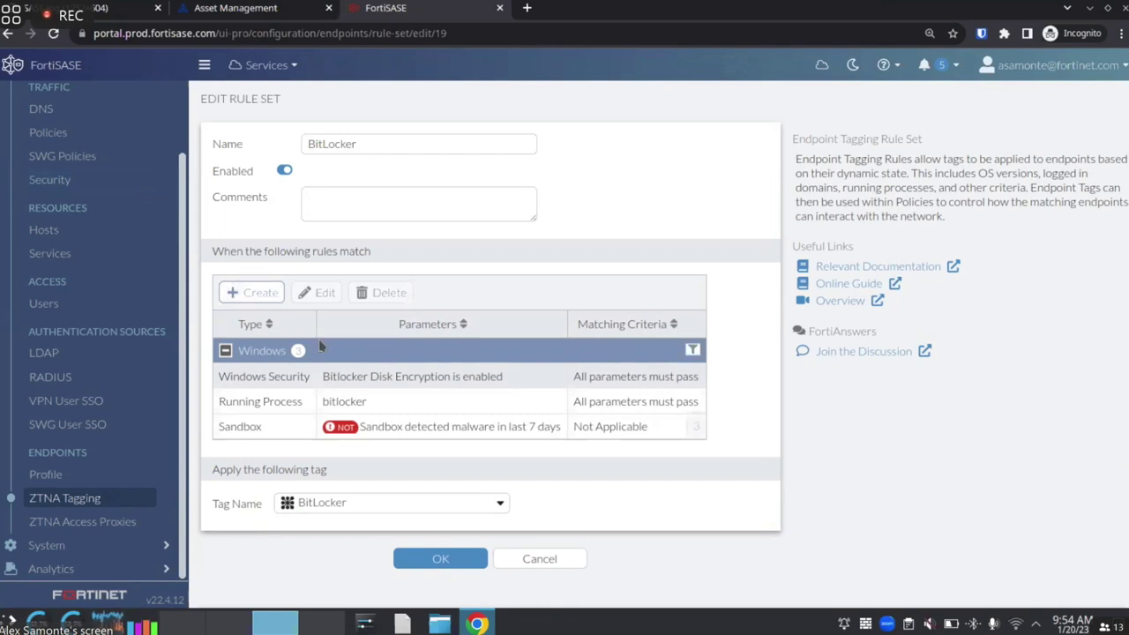
{"action": "left_click", "coordinate": [254, 295]}
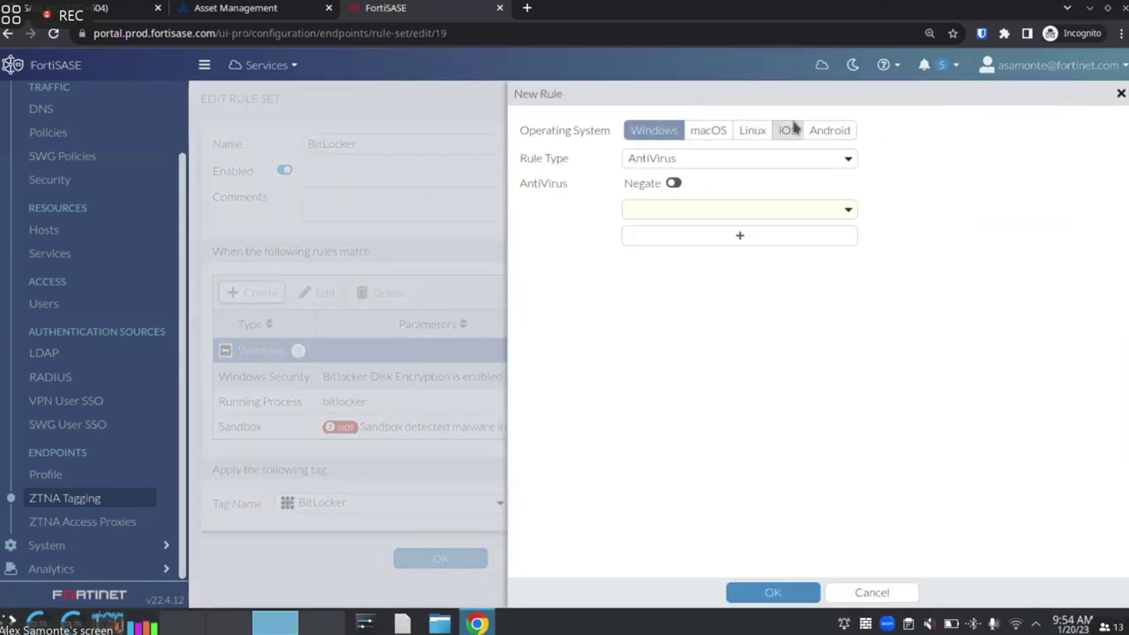
{"action": "left_click", "coordinate": [661, 160]}
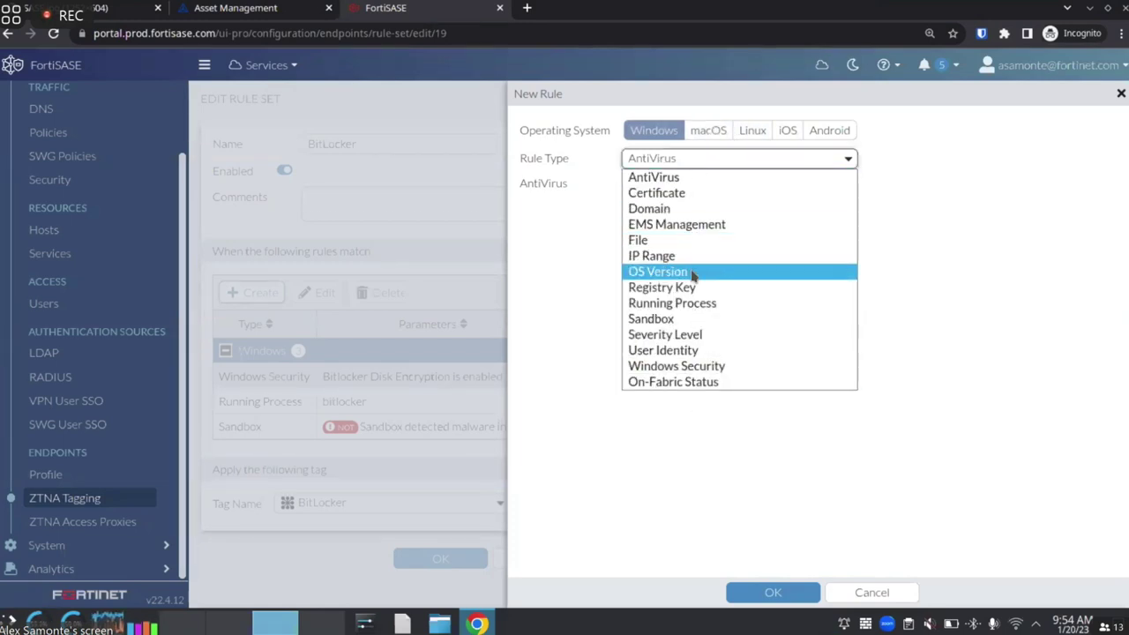
{"action": "left_click", "coordinate": [693, 273]}
{"action": "left_click", "coordinate": [666, 158]}
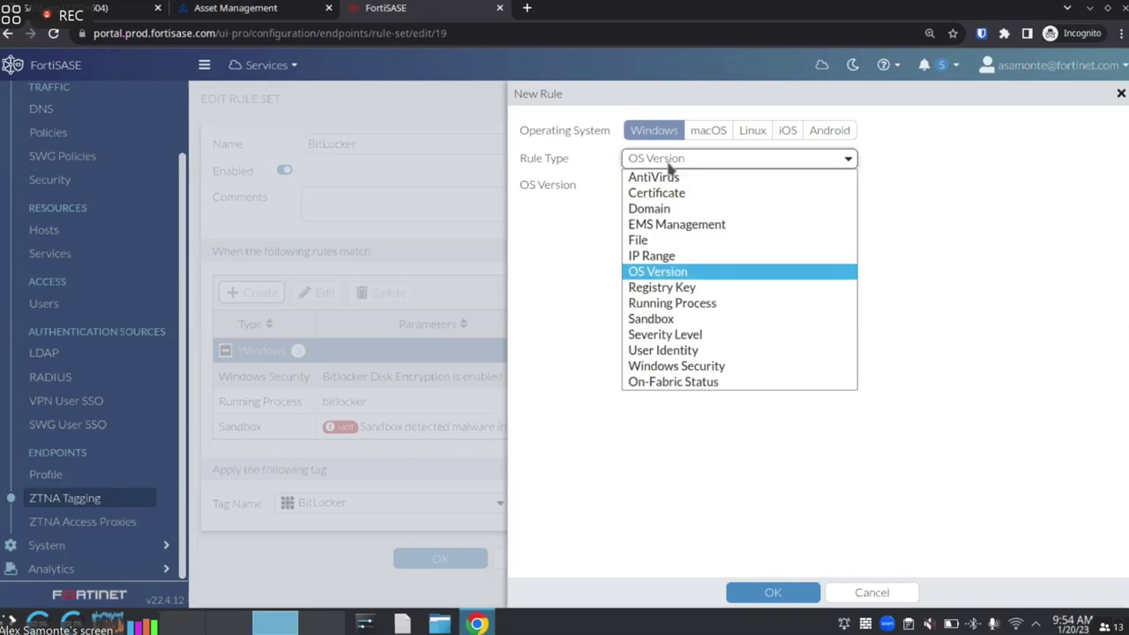
{"action": "left_click", "coordinate": [665, 183]}
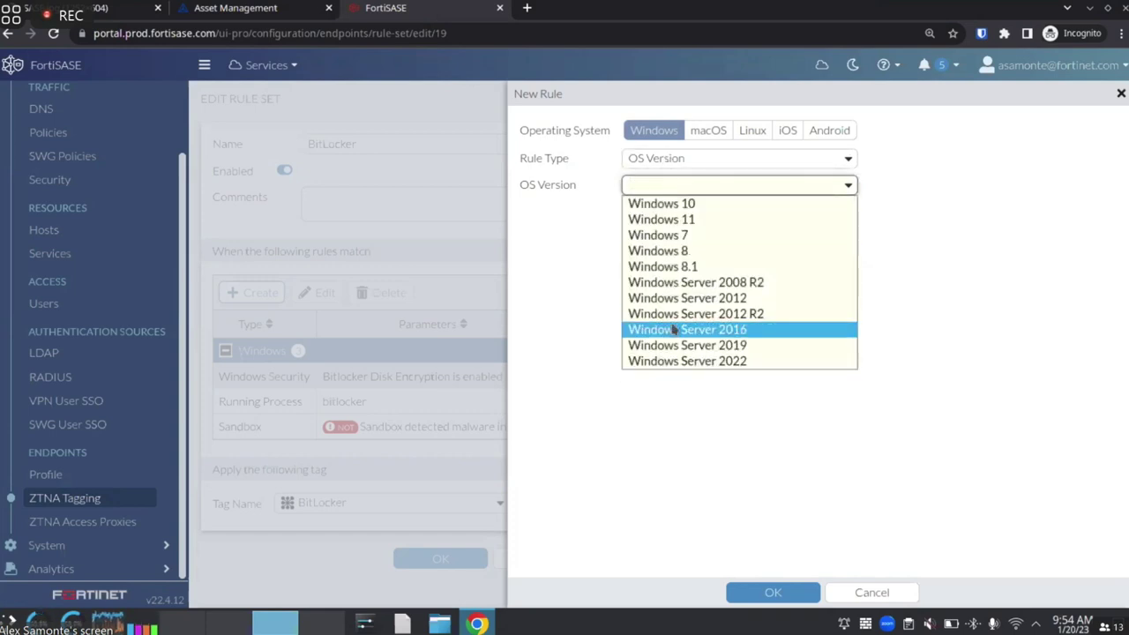
{"action": "left_click", "coordinate": [698, 185]}
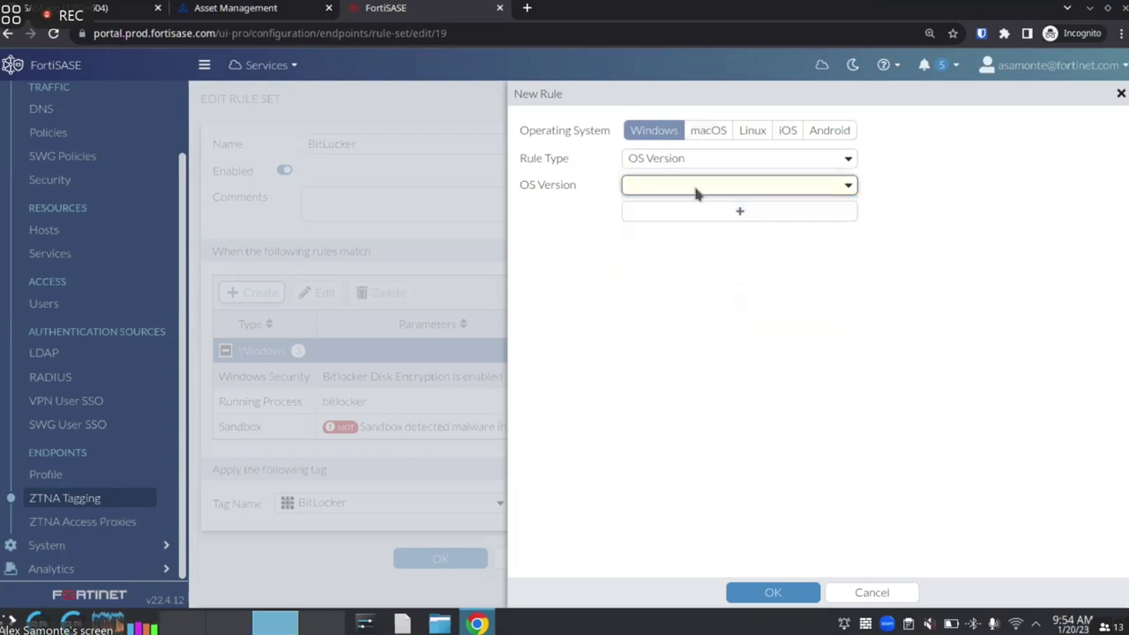
{"action": "left_click", "coordinate": [697, 189]}
{"action": "left_click", "coordinate": [715, 130]}
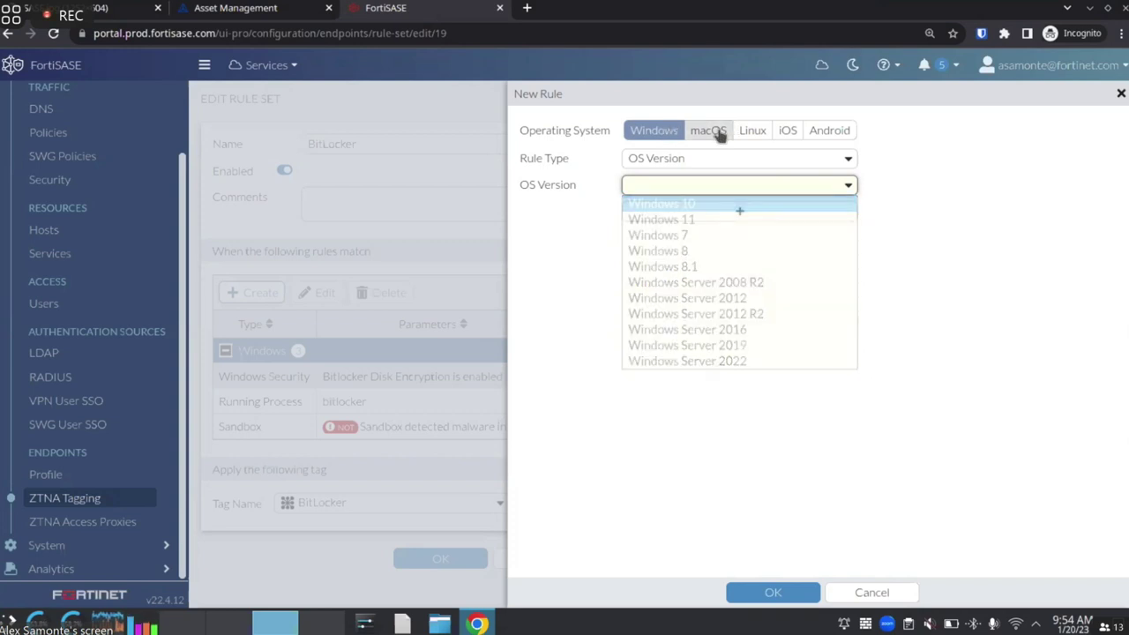
{"action": "left_click", "coordinate": [694, 190]}
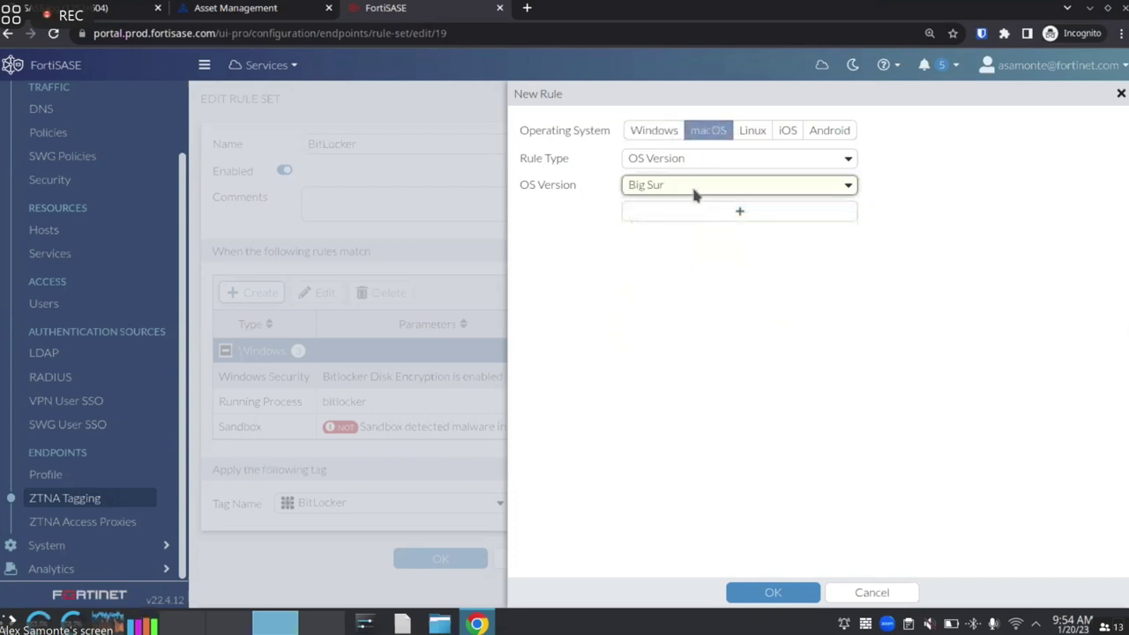
{"action": "left_click", "coordinate": [719, 197]}
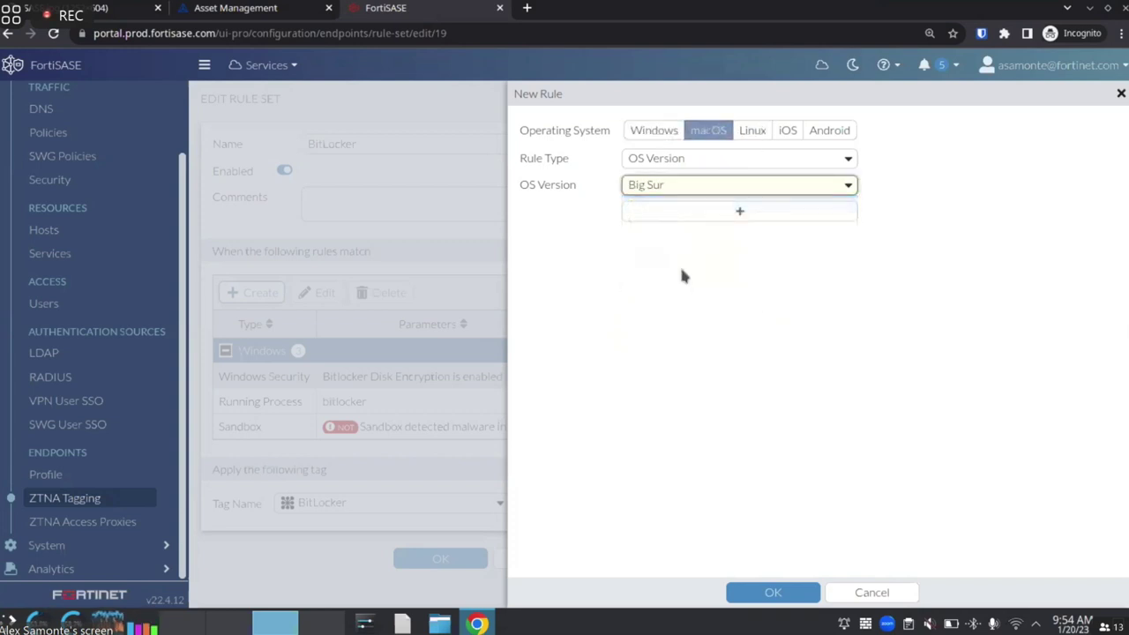
{"action": "left_click", "coordinate": [753, 130]}
{"action": "left_click", "coordinate": [674, 187]}
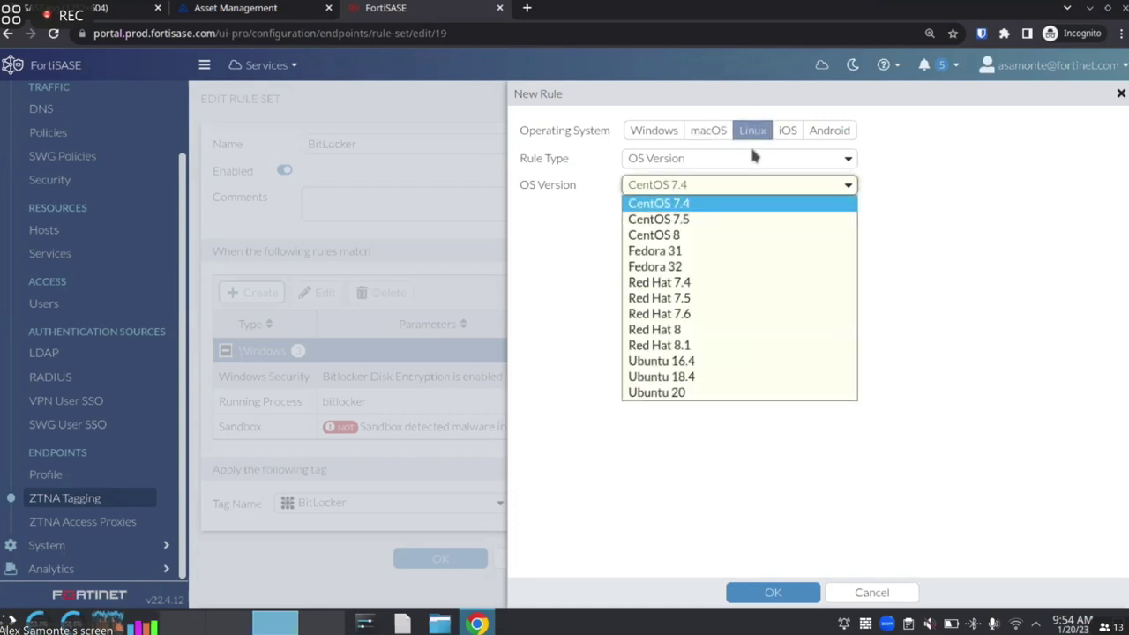
{"action": "left_click", "coordinate": [788, 130]}
{"action": "left_click", "coordinate": [764, 187]}
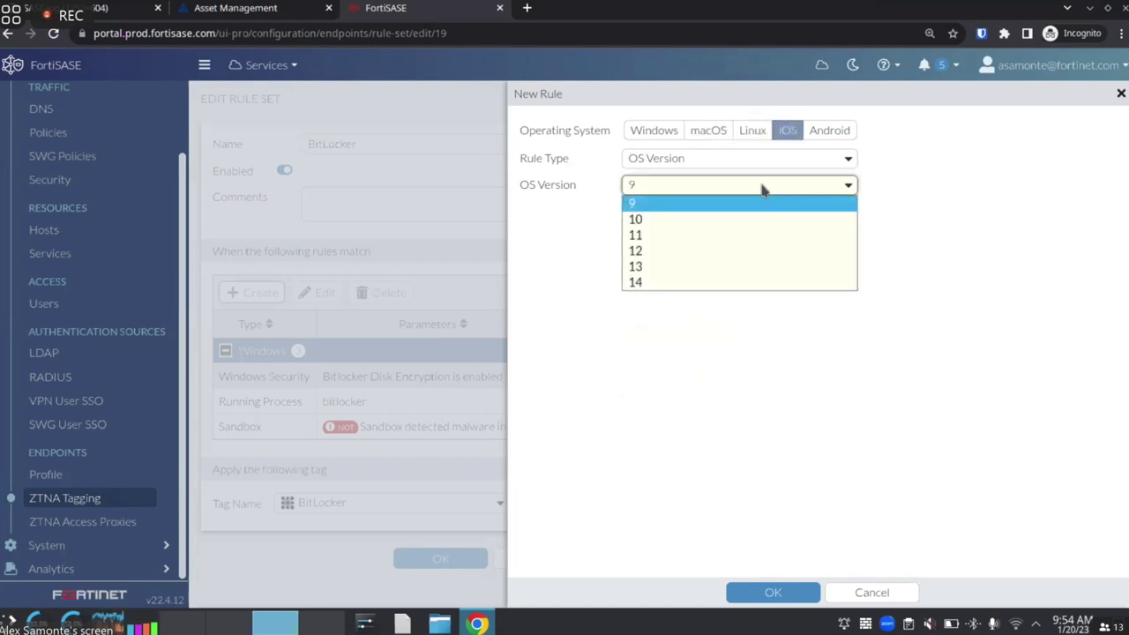
{"action": "left_click", "coordinate": [829, 129]}
{"action": "left_click", "coordinate": [792, 187]}
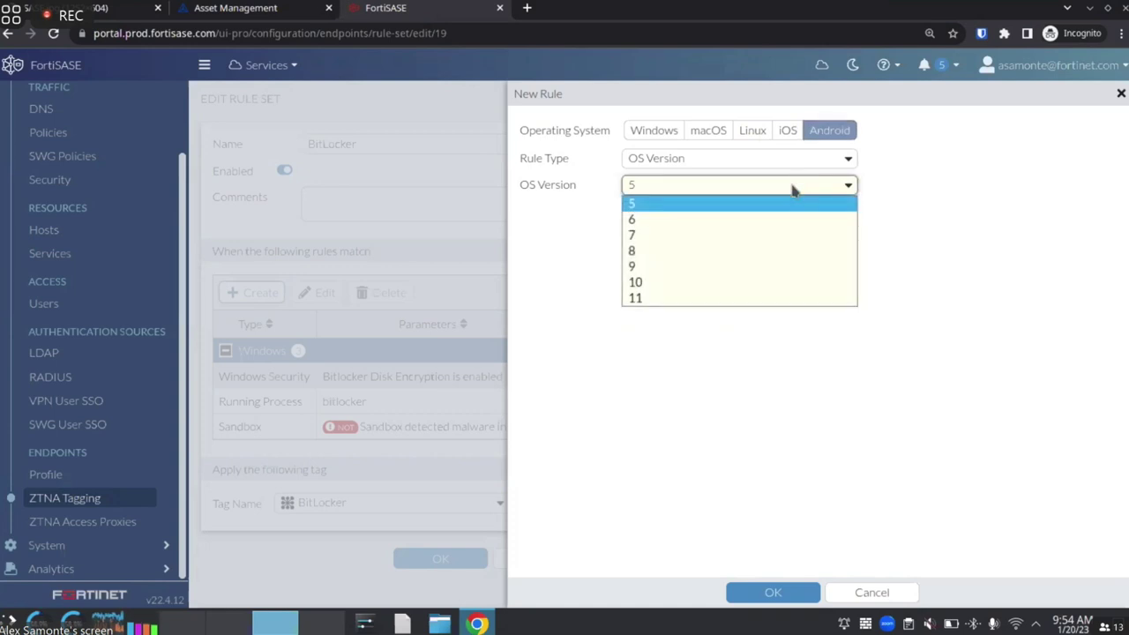
{"action": "left_click", "coordinate": [557, 232]}
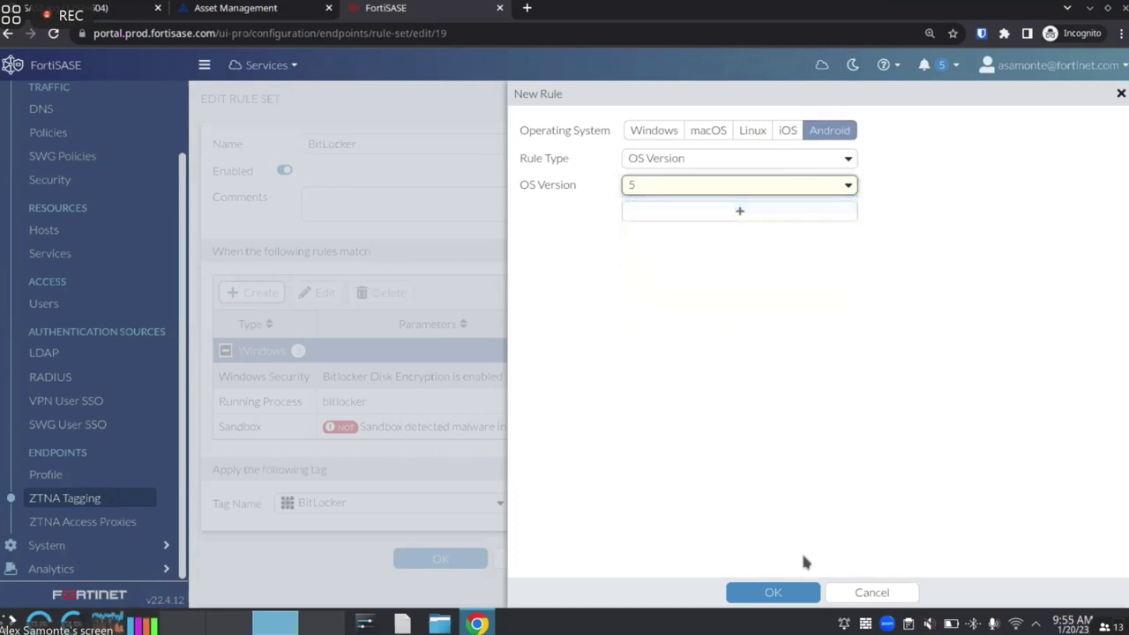
{"action": "left_click", "coordinate": [853, 593]}
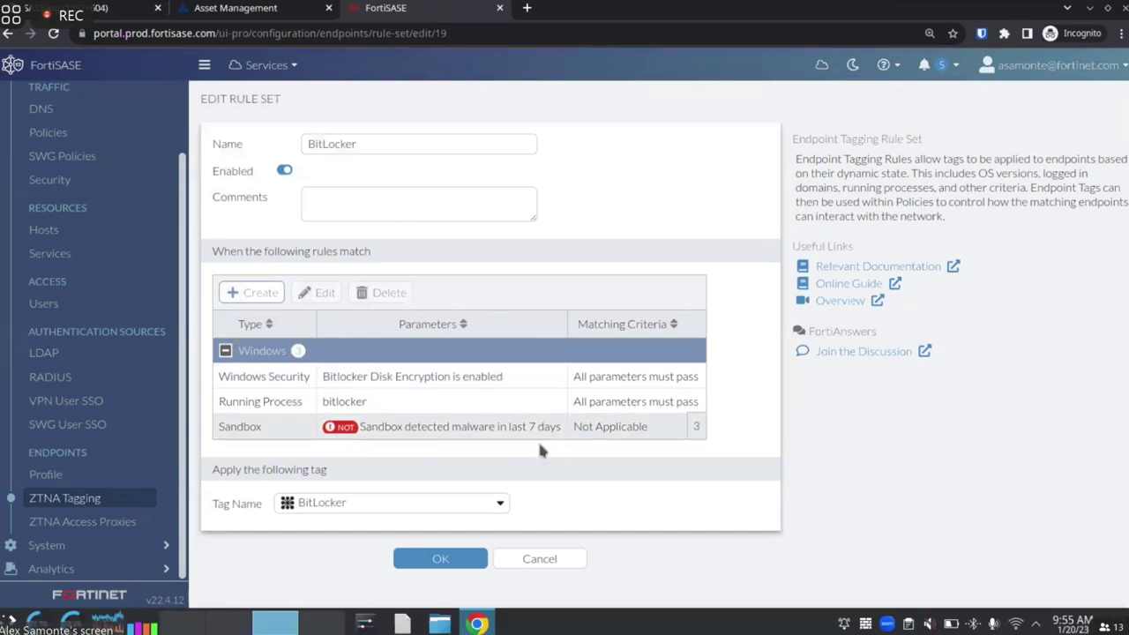
Leave BitLocker unsaved and view the endpoint profile's Protection, Sandbox and ZTNA connection rules
{"action": "left_click", "coordinate": [518, 559]}
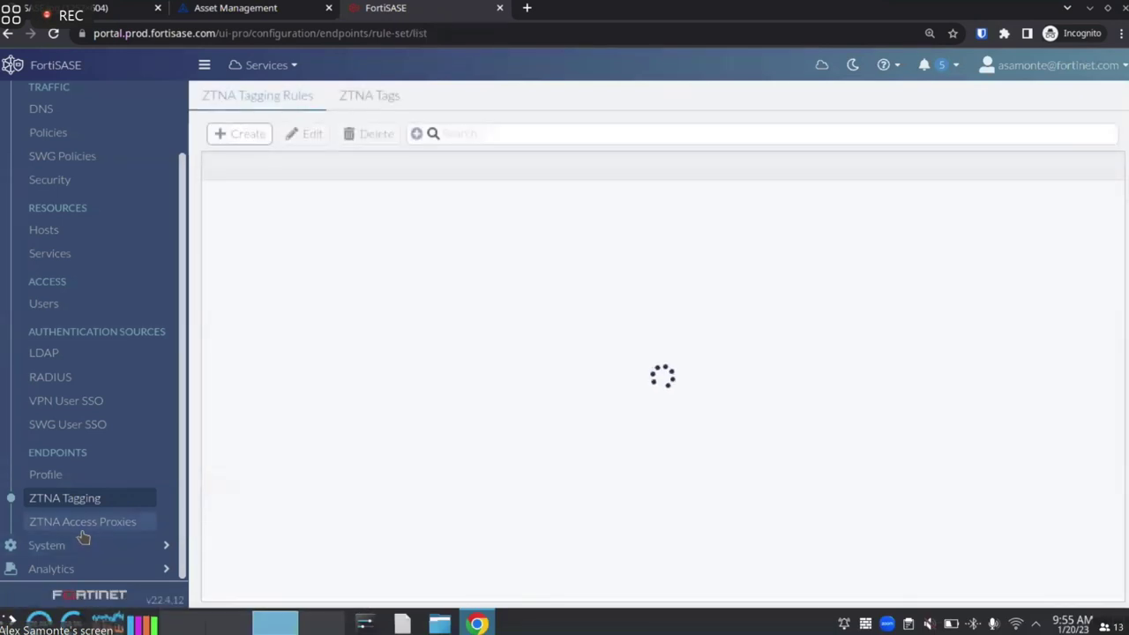
{"action": "left_click", "coordinate": [73, 478]}
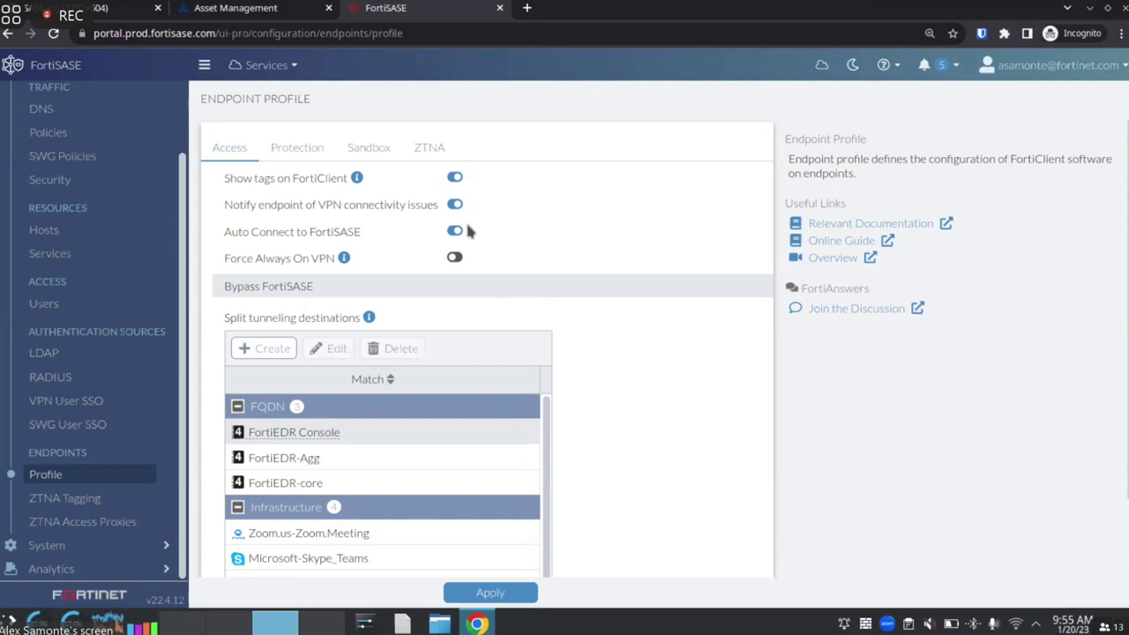
{"action": "left_click", "coordinate": [313, 147]}
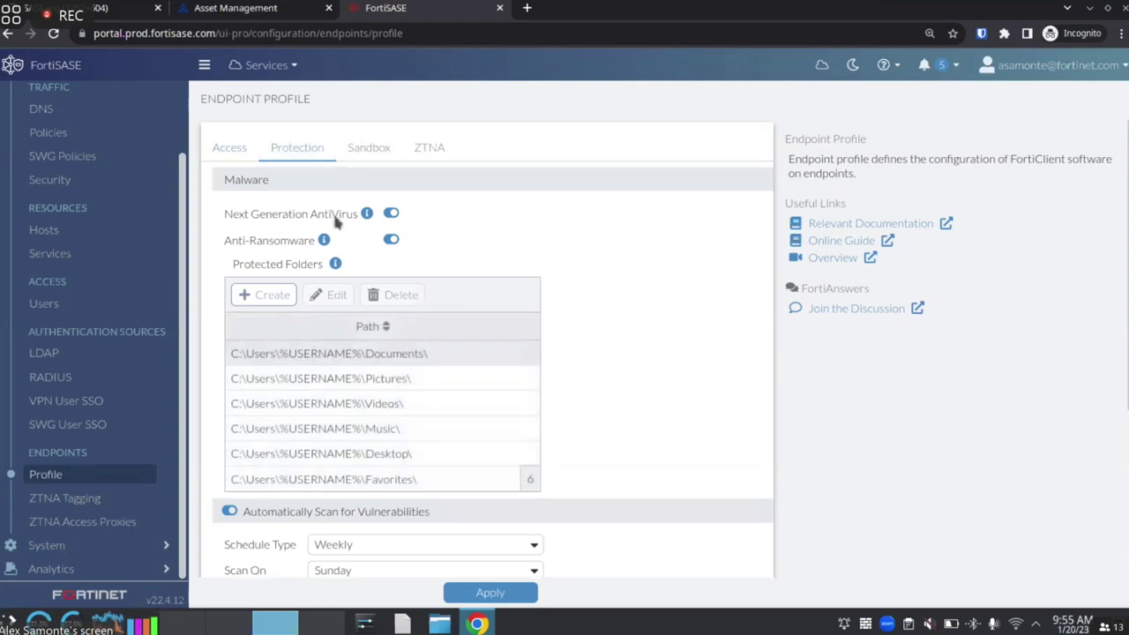
{"action": "scroll", "coordinate": [265, 295], "scroll_direction": "down", "scroll_amount": 2}
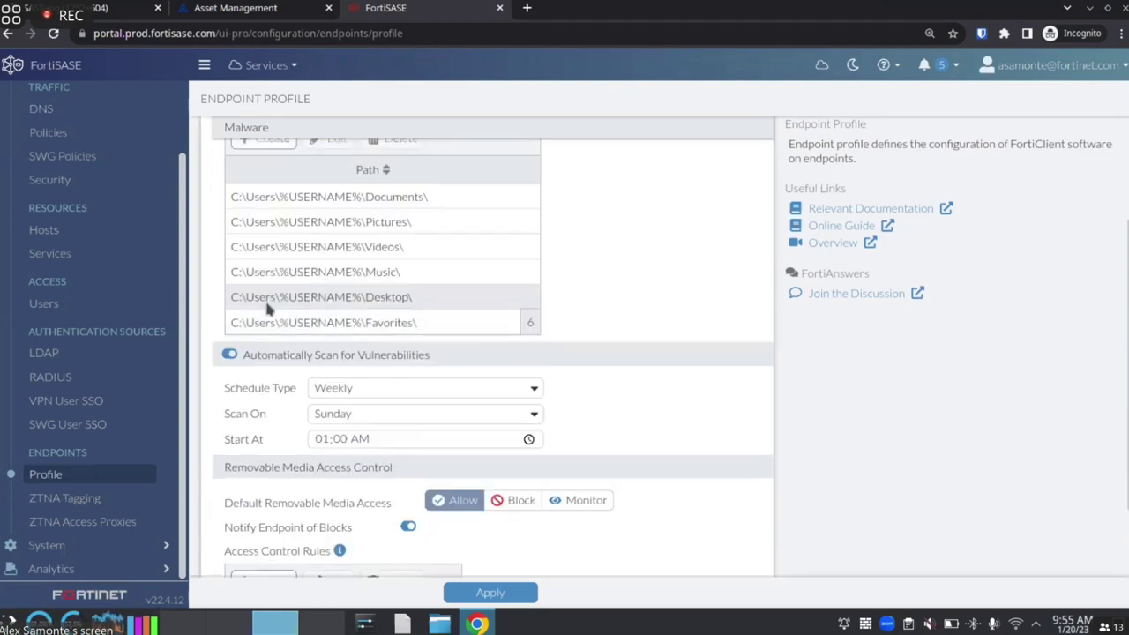
{"action": "scroll", "coordinate": [265, 308], "scroll_direction": "down", "scroll_amount": 1}
{"action": "scroll", "coordinate": [259, 385], "scroll_direction": "up", "scroll_amount": 4}
{"action": "left_click", "coordinate": [368, 147]}
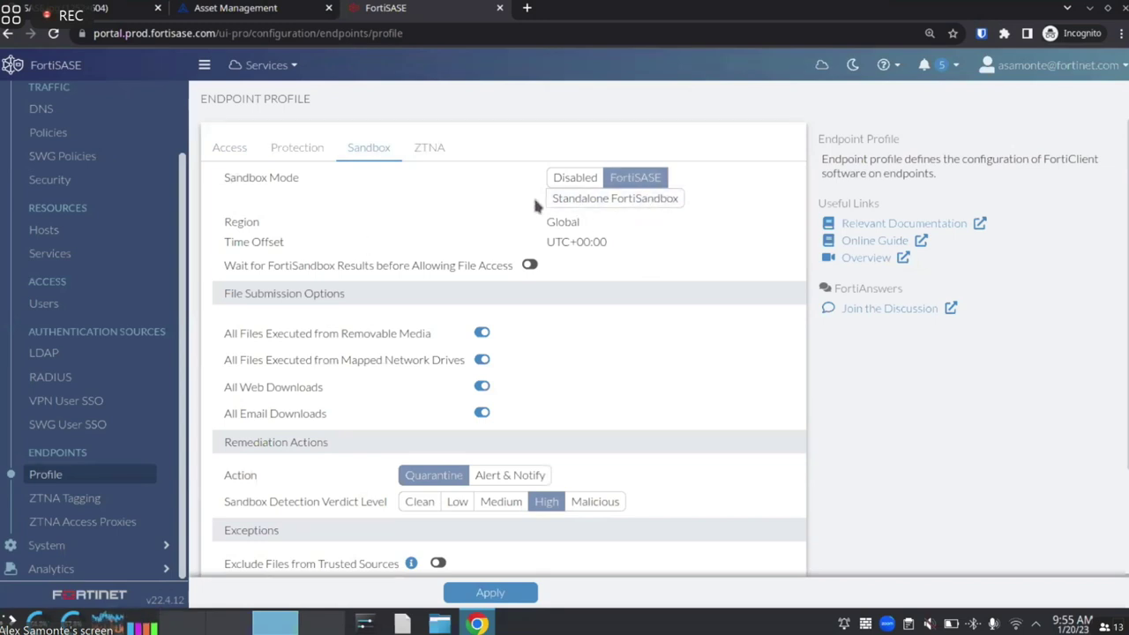
{"action": "left_click", "coordinate": [432, 150]}
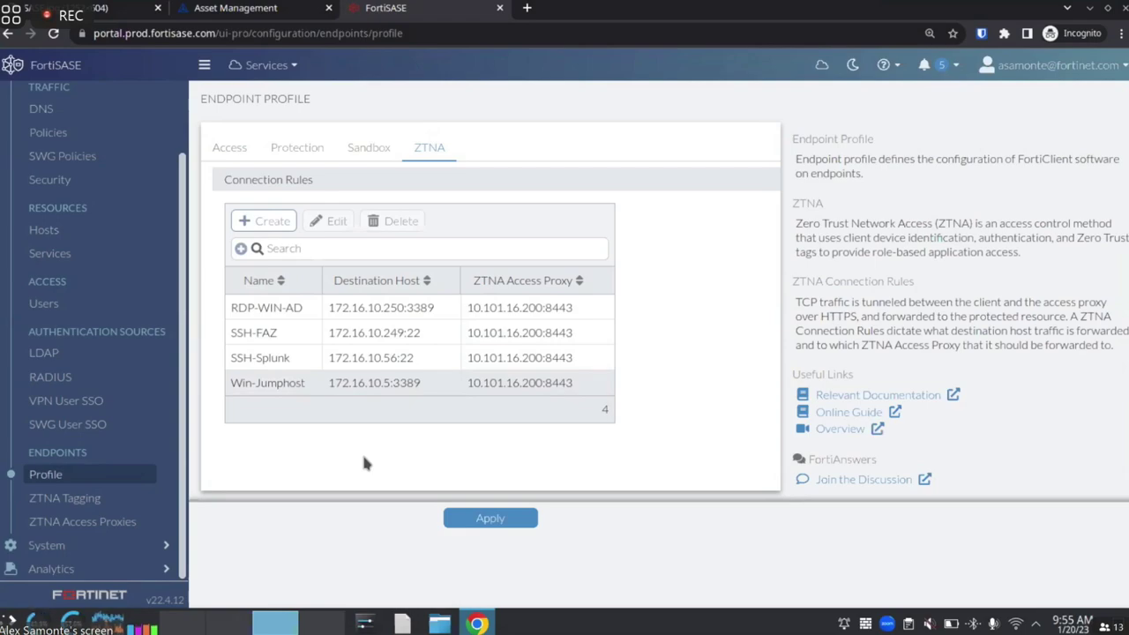
Sign in to the Windows test machine and open FortiClient's Zero Trust Fabric registration view
{"action": "key", "text": "alt+Tab"}
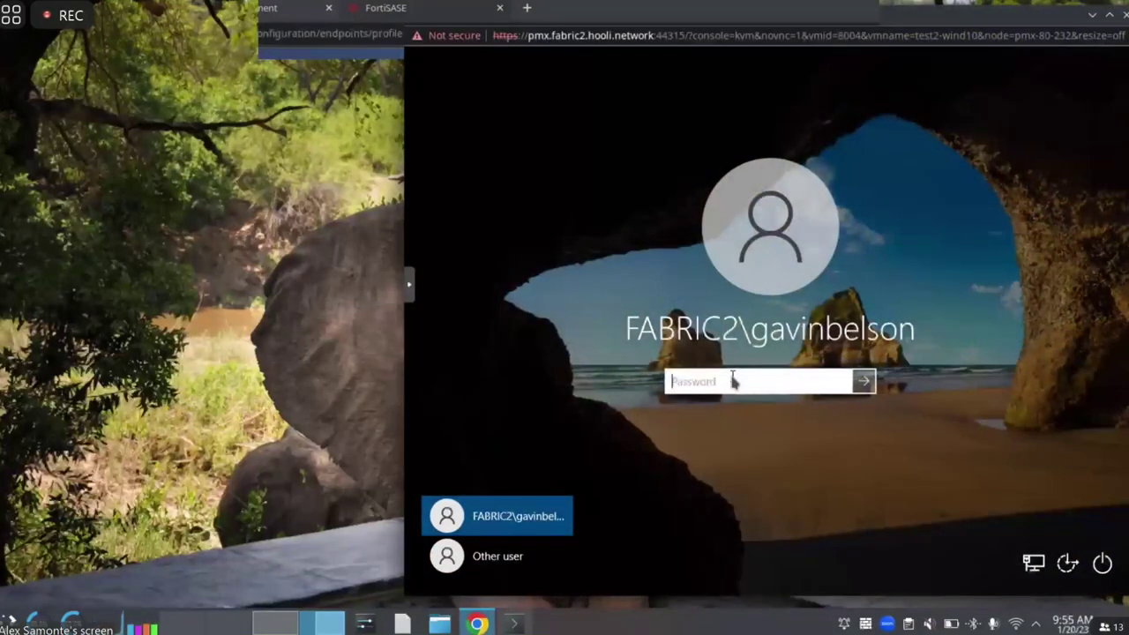
{"action": "type", "text": "•"}
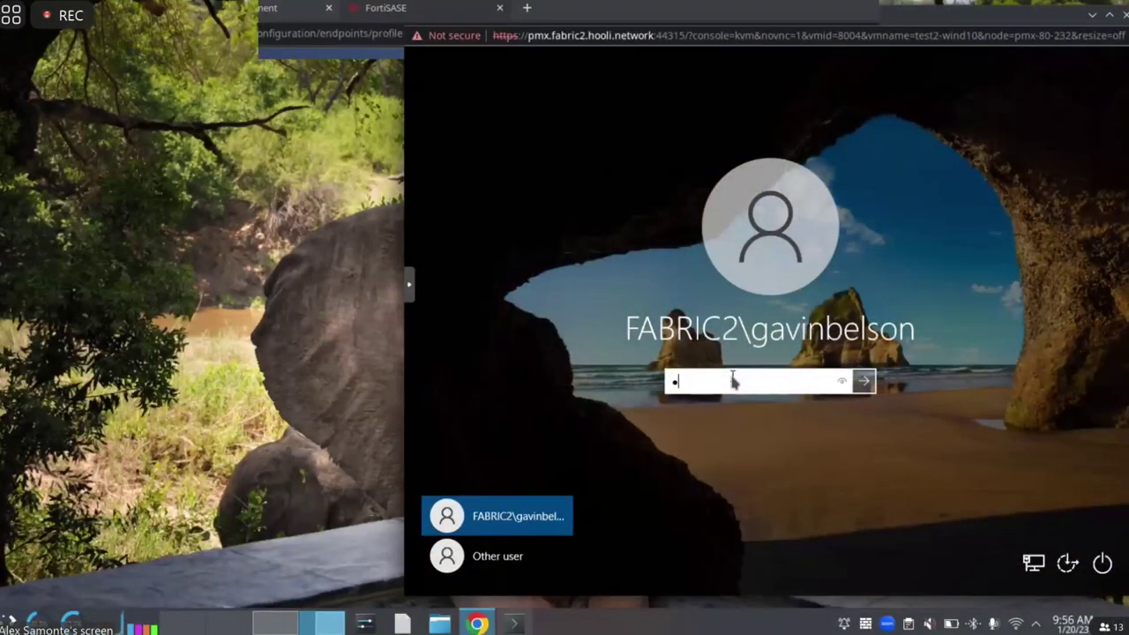
{"action": "type", "text": "••••••••"}
{"action": "key", "text": "Return"}
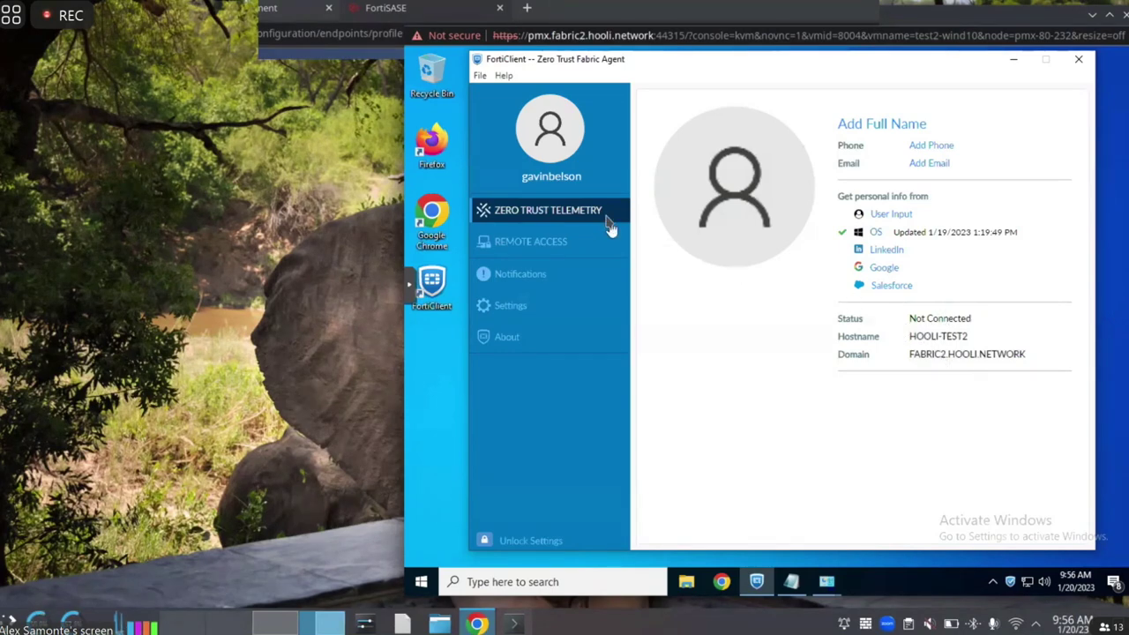
{"action": "left_click", "coordinate": [555, 219]}
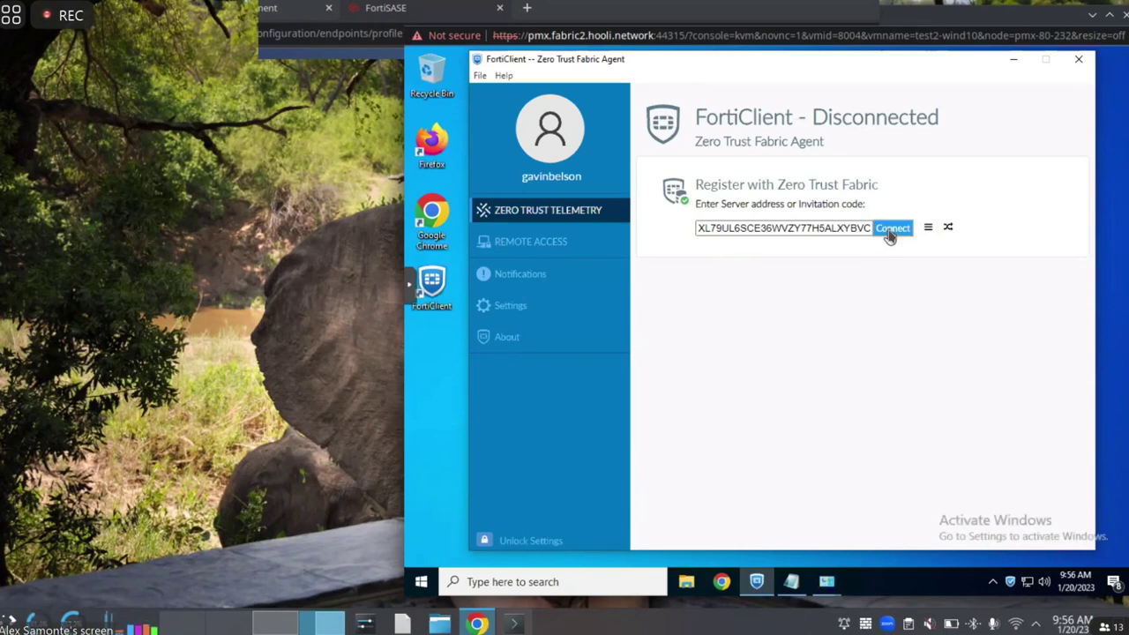
Connect the endpoint to FortiClient Cloud, then review its ZTNA destinations, sandbox detection and tags
{"action": "left_click", "coordinate": [891, 230]}
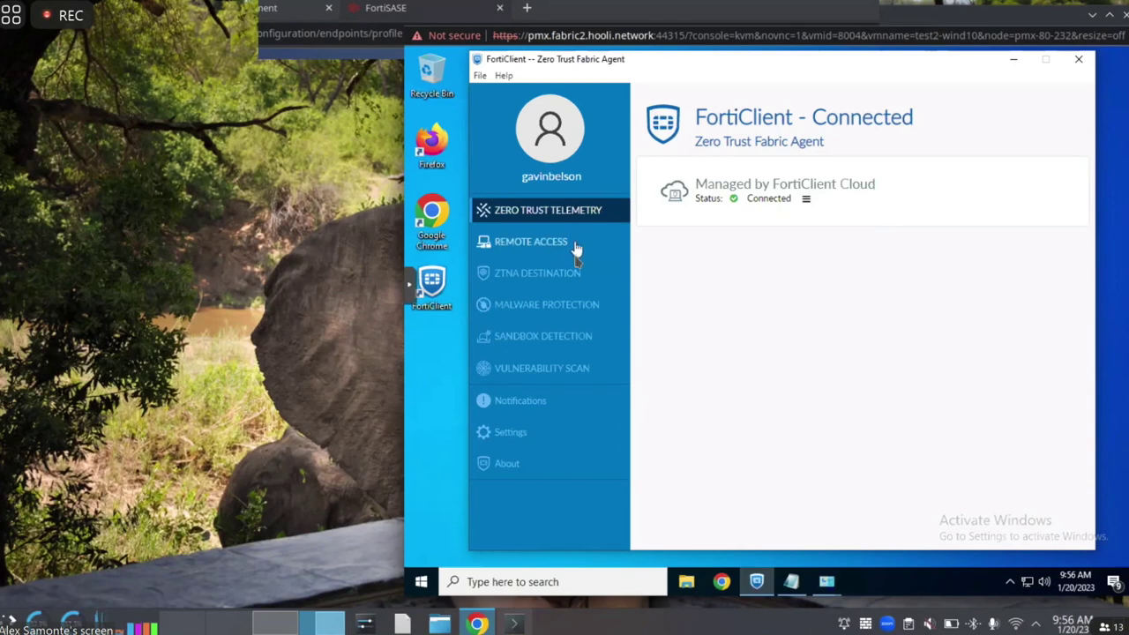
{"action": "left_click", "coordinate": [575, 282]}
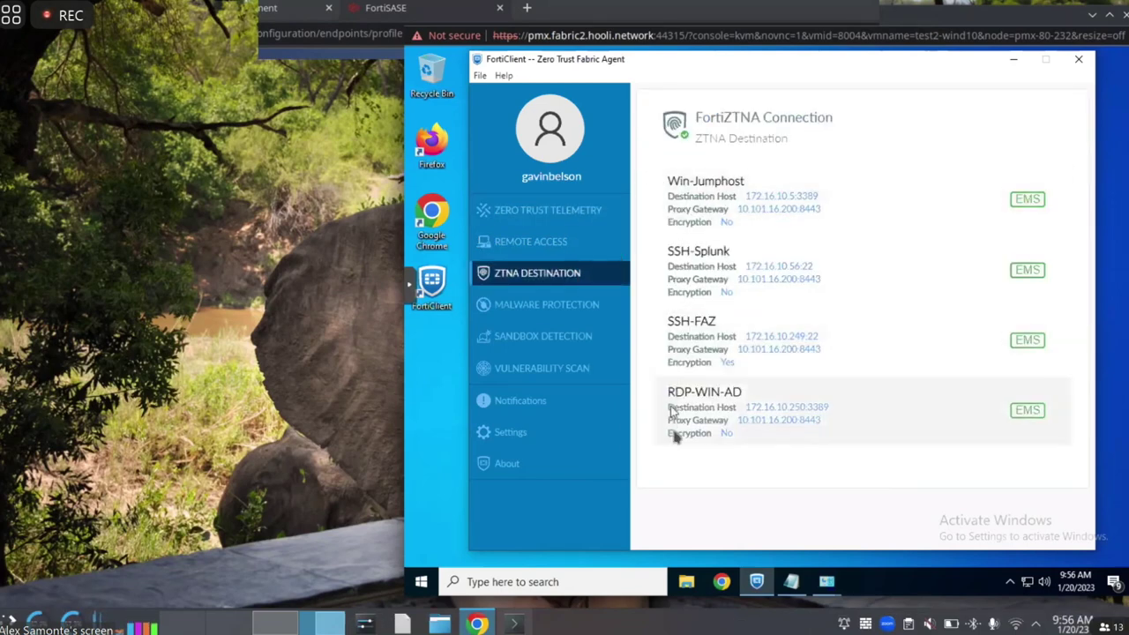
{"action": "left_click", "coordinate": [581, 349]}
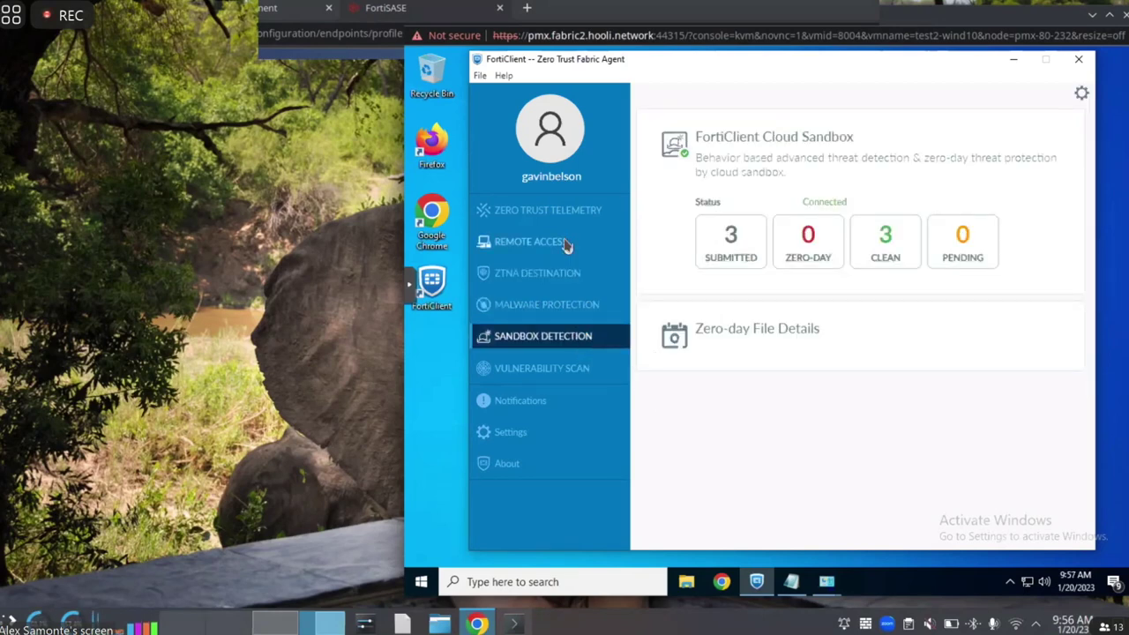
{"action": "left_click", "coordinate": [567, 192]}
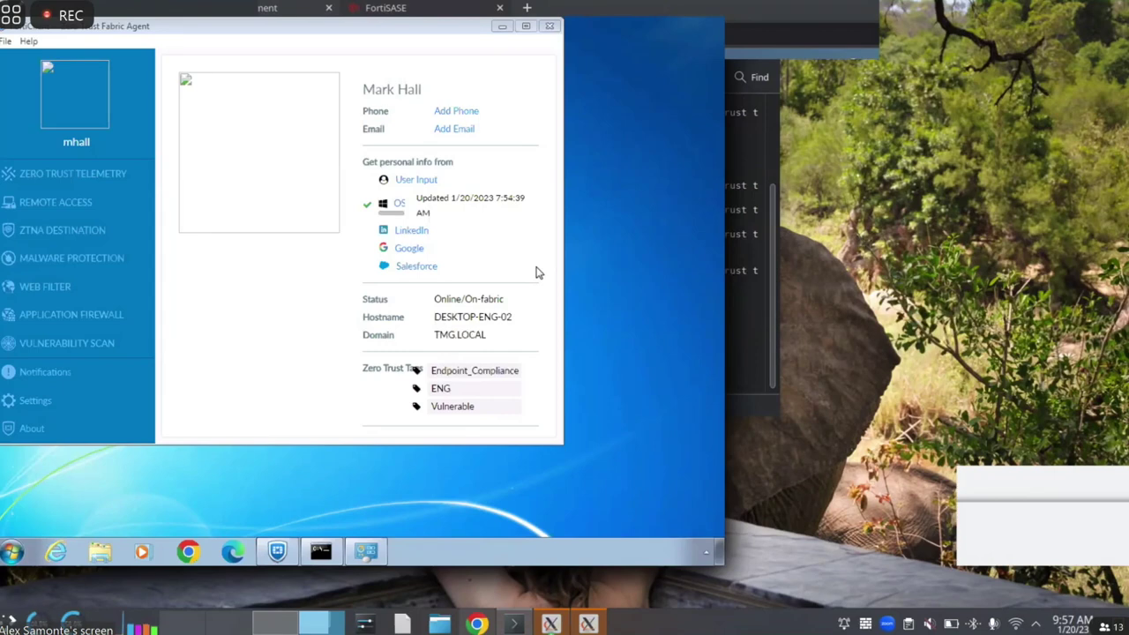
Arrange the Windows 7 and Windows 10 endpoint windows side by side, then return to FortiSASE
{"action": "left_click", "coordinate": [344, 13]}
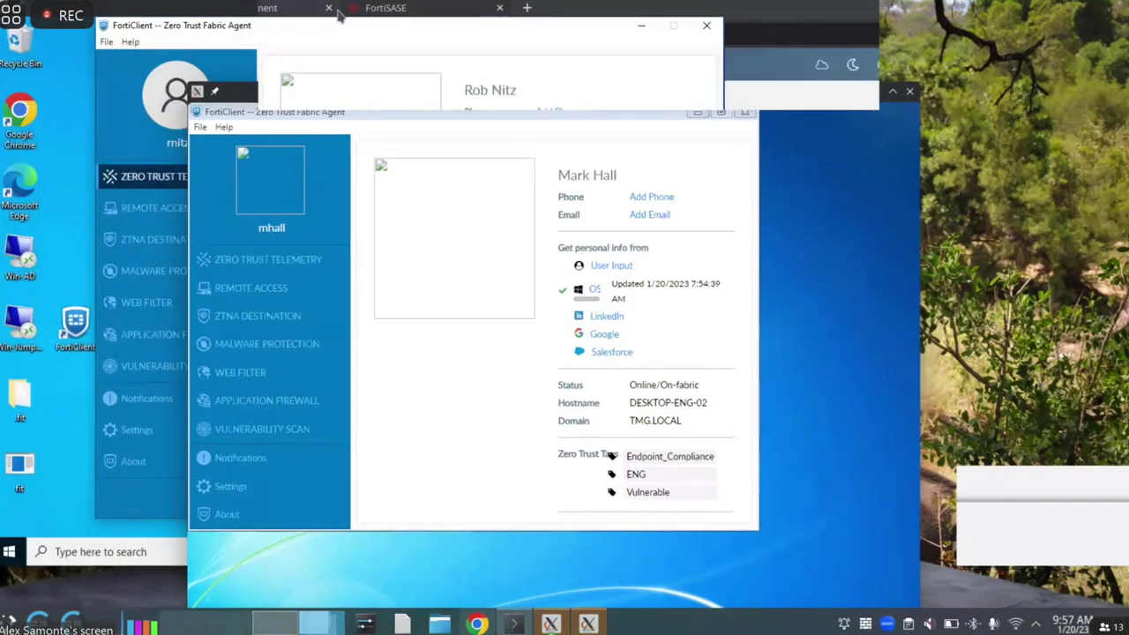
{"action": "left_click", "coordinate": [342, 18]}
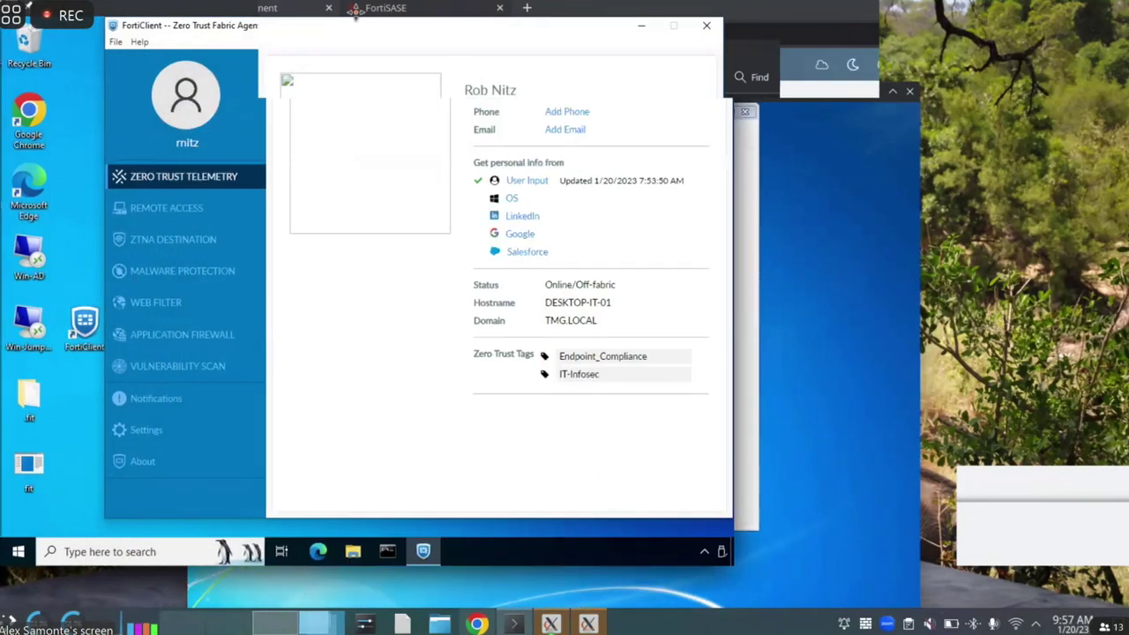
{"action": "left_click_drag", "start_coordinate": [355, 10], "coordinate": [738, 43]}
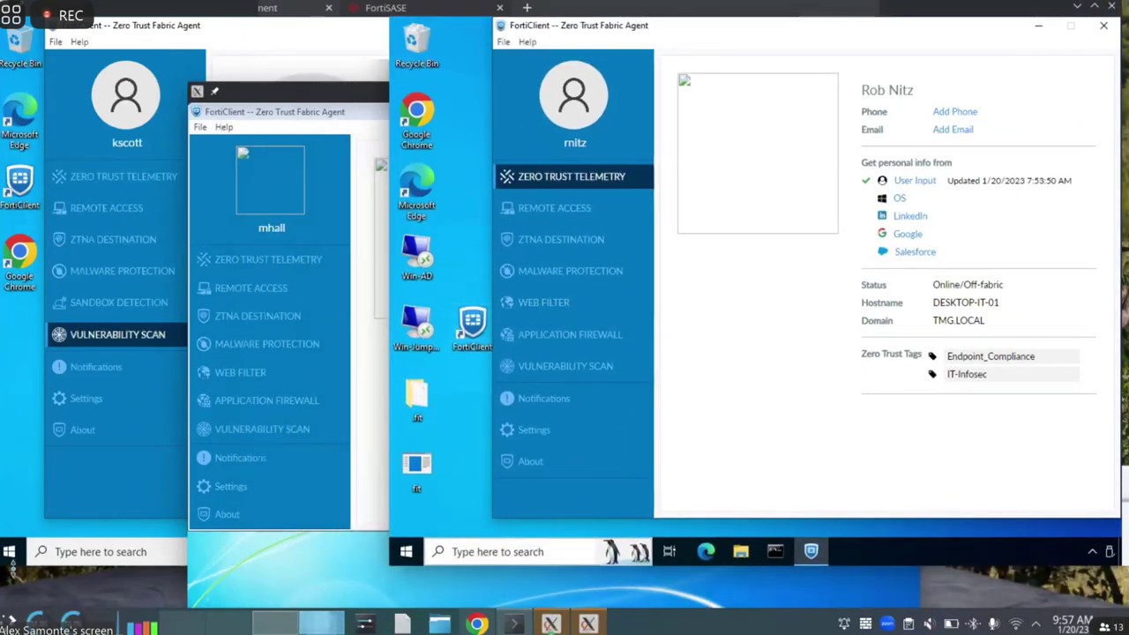
{"action": "key", "text": "alt+Tab"}
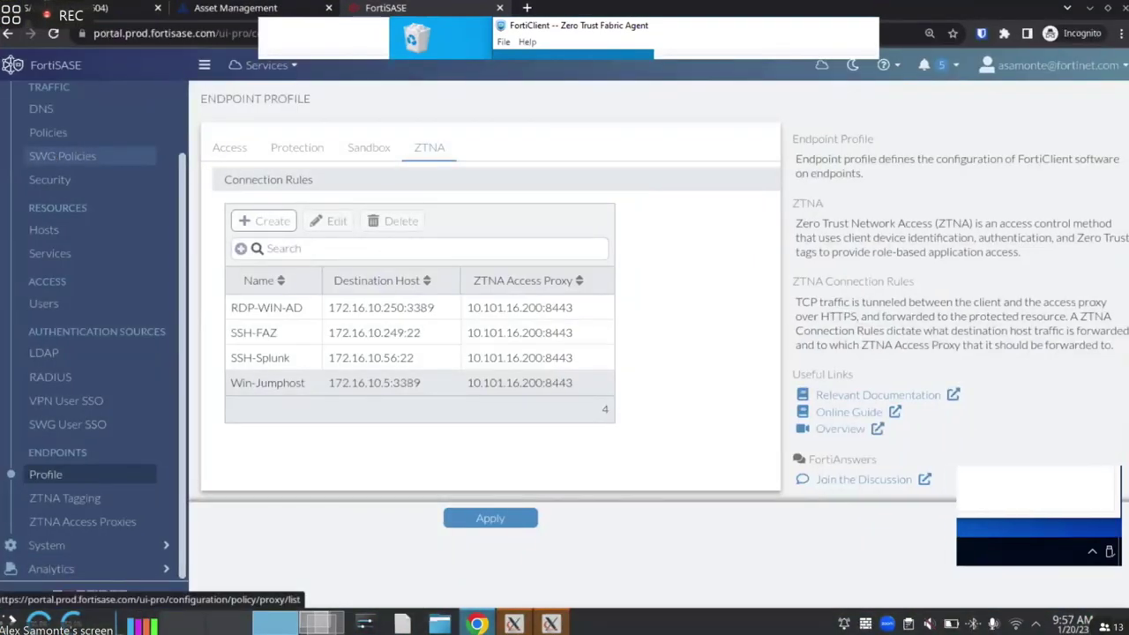
Show the SASE network diagram, then bring the remote endpoints' FortiClient windows back
{"action": "key", "text": "ctrl+1"}
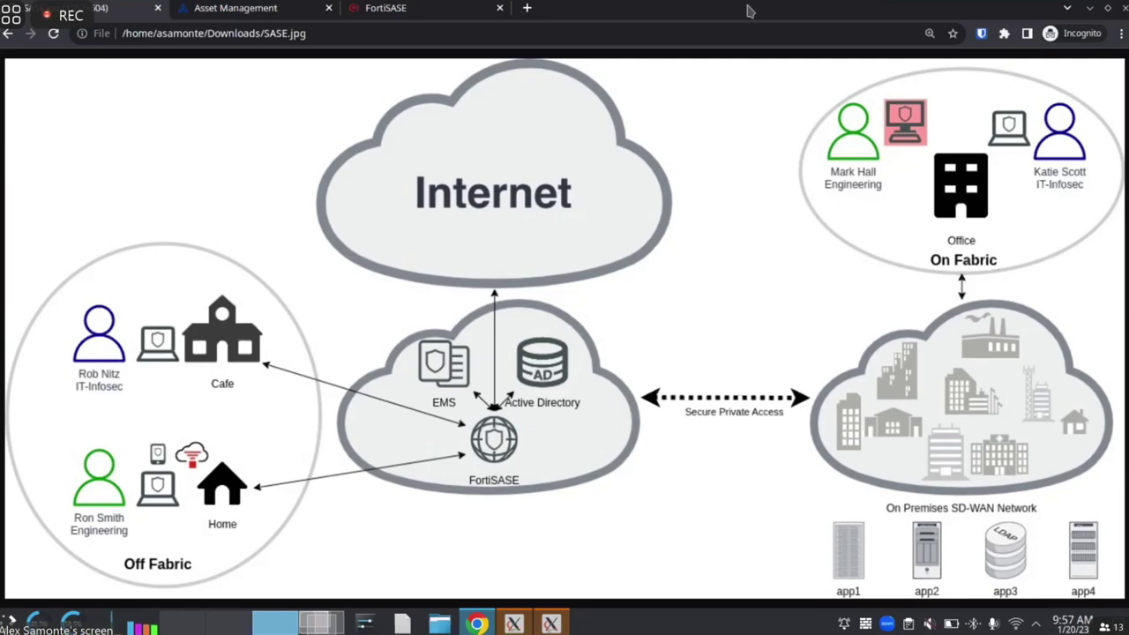
{"action": "key", "text": "alt+Tab"}
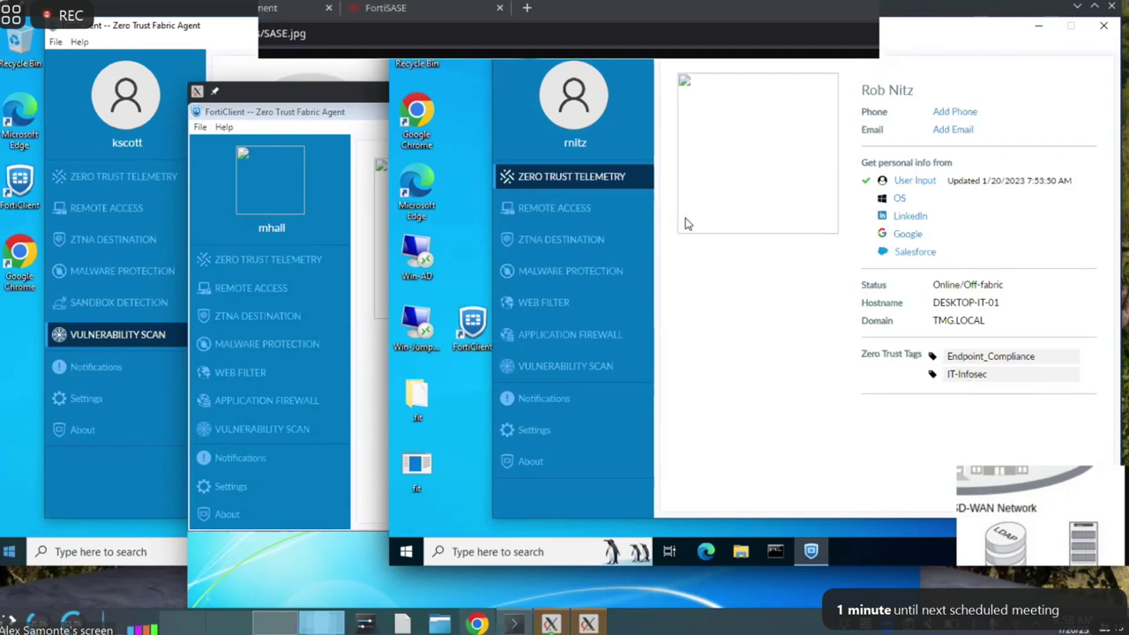
Launch Edge on the IT endpoint and accept the FCTEMS client certificate for the engtools, FAZ and Splunk sites
{"action": "left_click", "coordinate": [706, 552]}
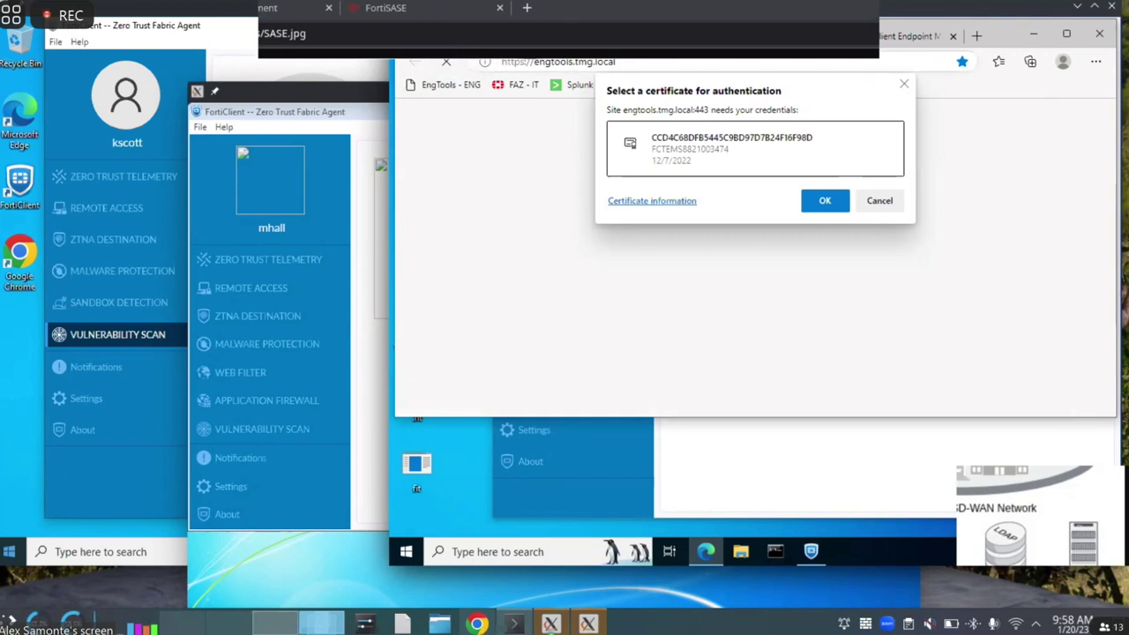
{"action": "left_click", "coordinate": [697, 152]}
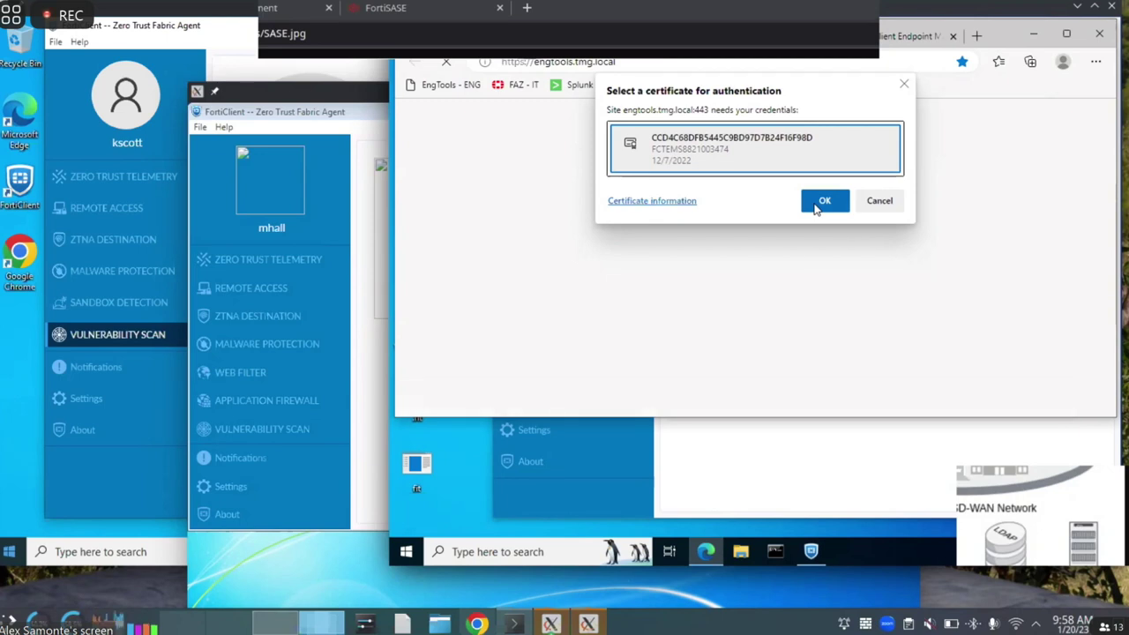
{"action": "left_click", "coordinate": [820, 203]}
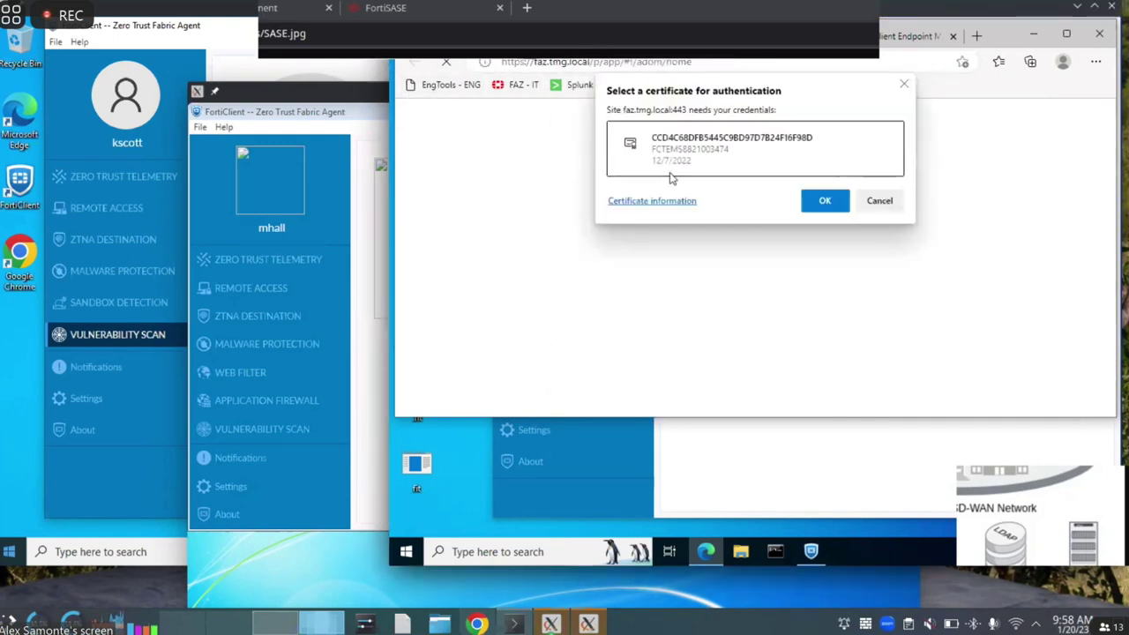
{"action": "left_click", "coordinate": [714, 152]}
{"action": "left_click", "coordinate": [822, 202]}
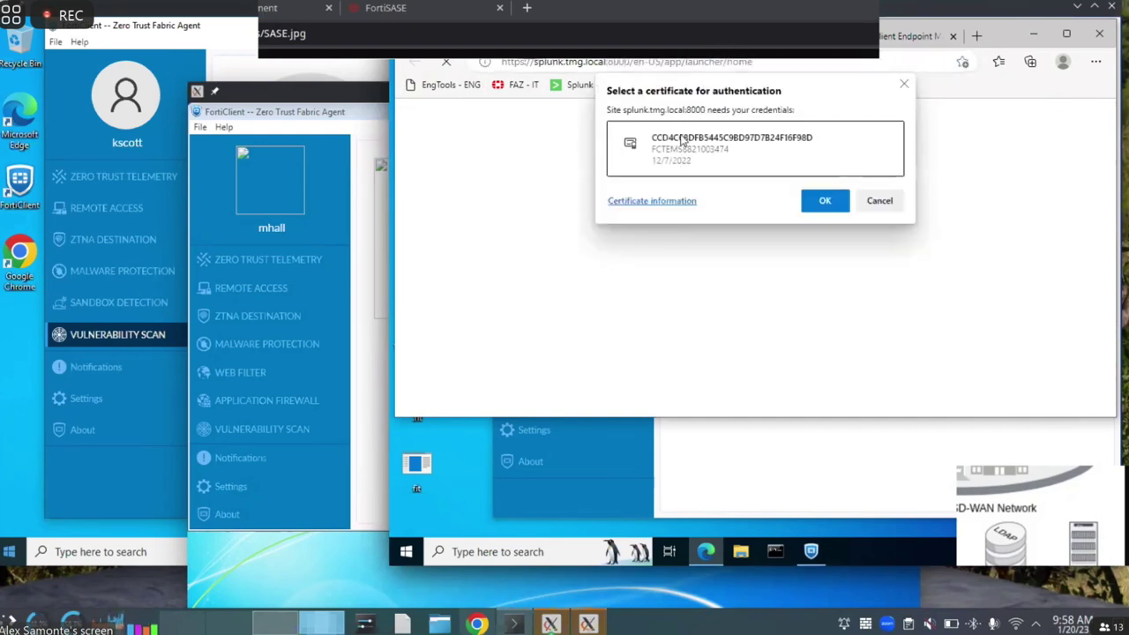
{"action": "left_click", "coordinate": [716, 157]}
{"action": "left_click", "coordinate": [820, 201]}
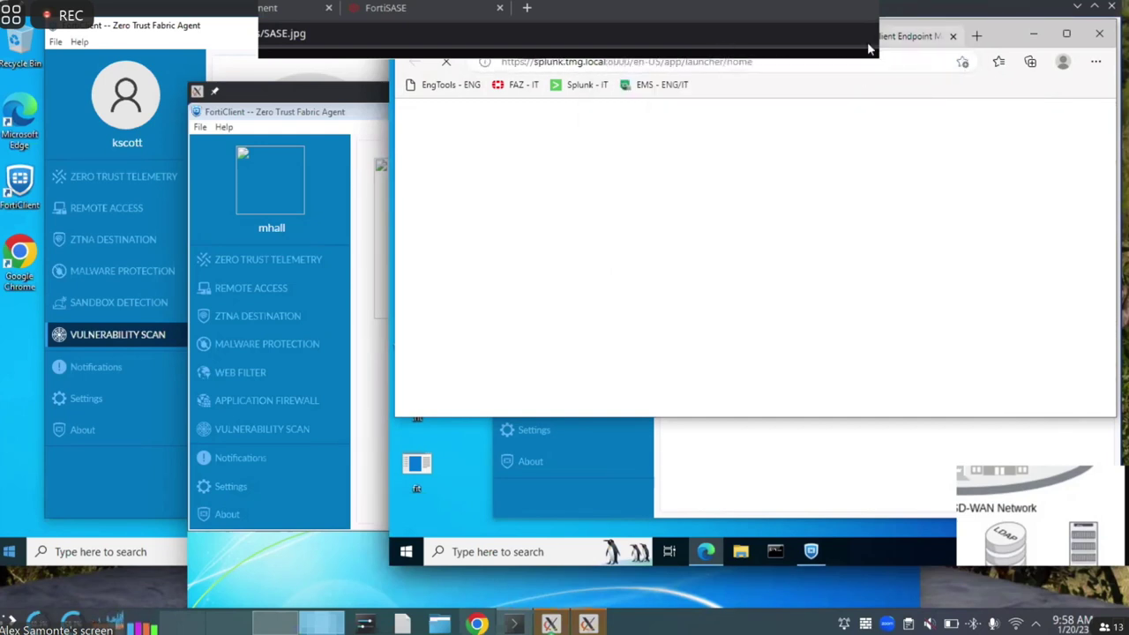
{"action": "left_click", "coordinate": [868, 38]}
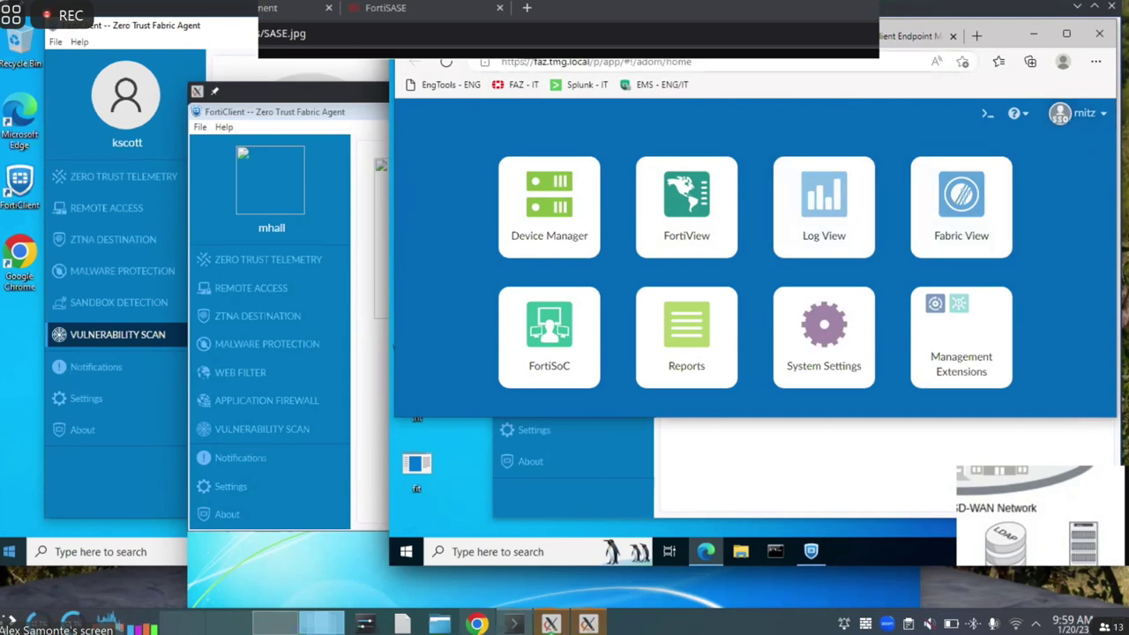
Confirm the Splunk and EMS sign-in tabs load, then show the IT endpoint's Endpoint_Compliance and IT-Infosec tags
{"action": "left_click", "coordinate": [767, 40]}
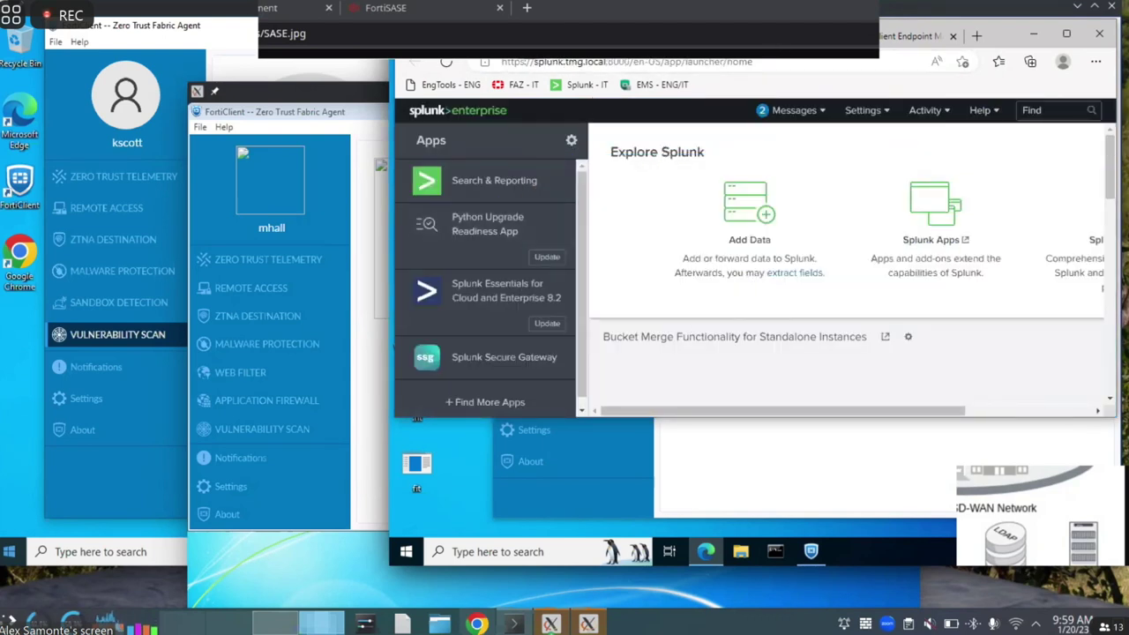
{"action": "left_click", "coordinate": [859, 42]}
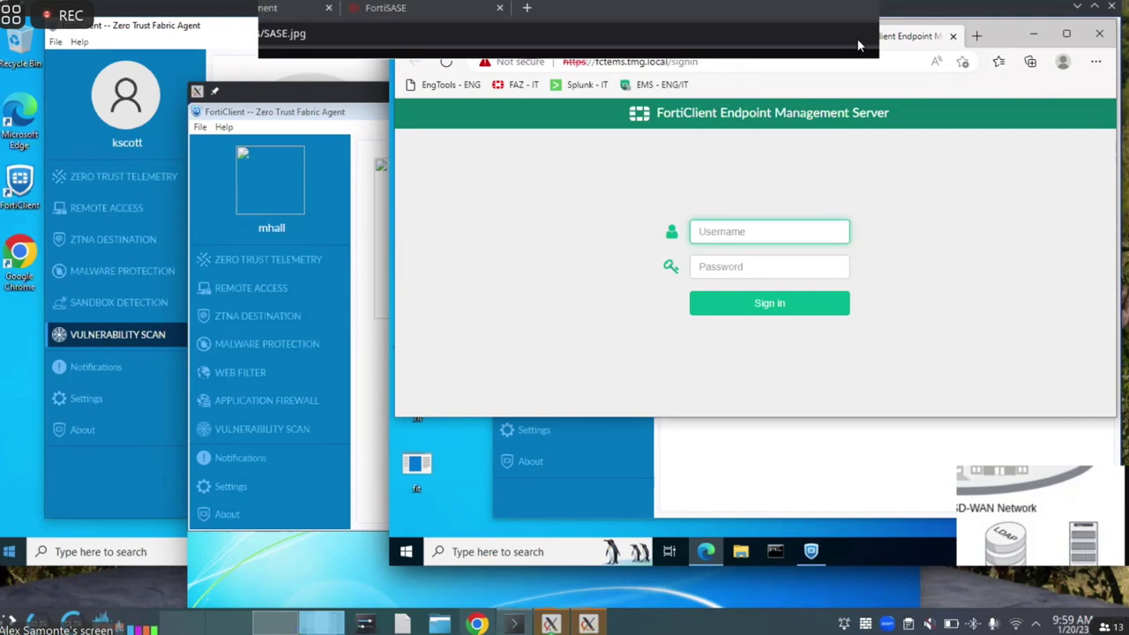
{"action": "left_click", "coordinate": [251, 11]}
{"action": "left_click_drag", "start_coordinate": [251, 11], "coordinate": [267, 60]}
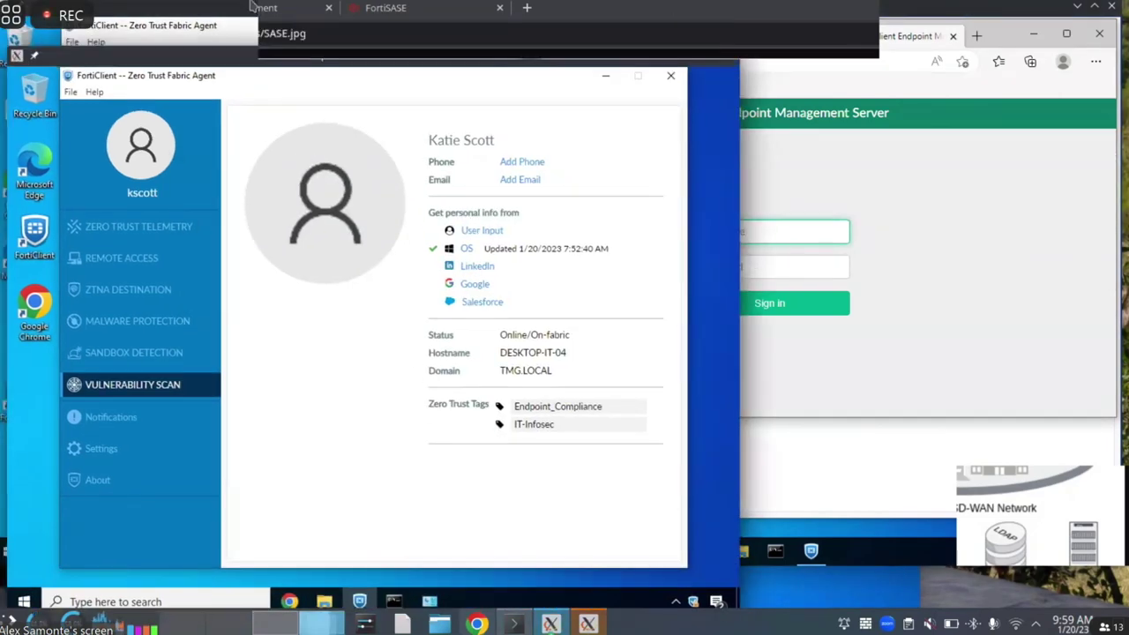
On the rsmith ENG endpoint, check Chrome tabs: FortiAnalyzer and Splunk show ZTNA Access Denied, EMS sign-in loads
{"action": "left_click", "coordinate": [252, 7]}
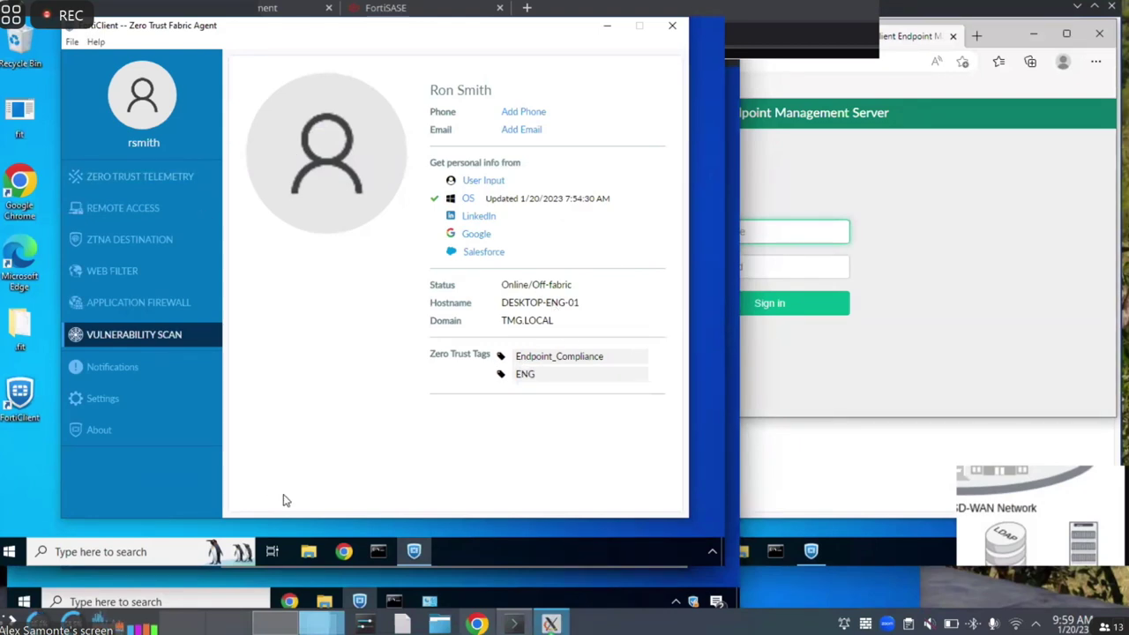
{"action": "left_click", "coordinate": [343, 553]}
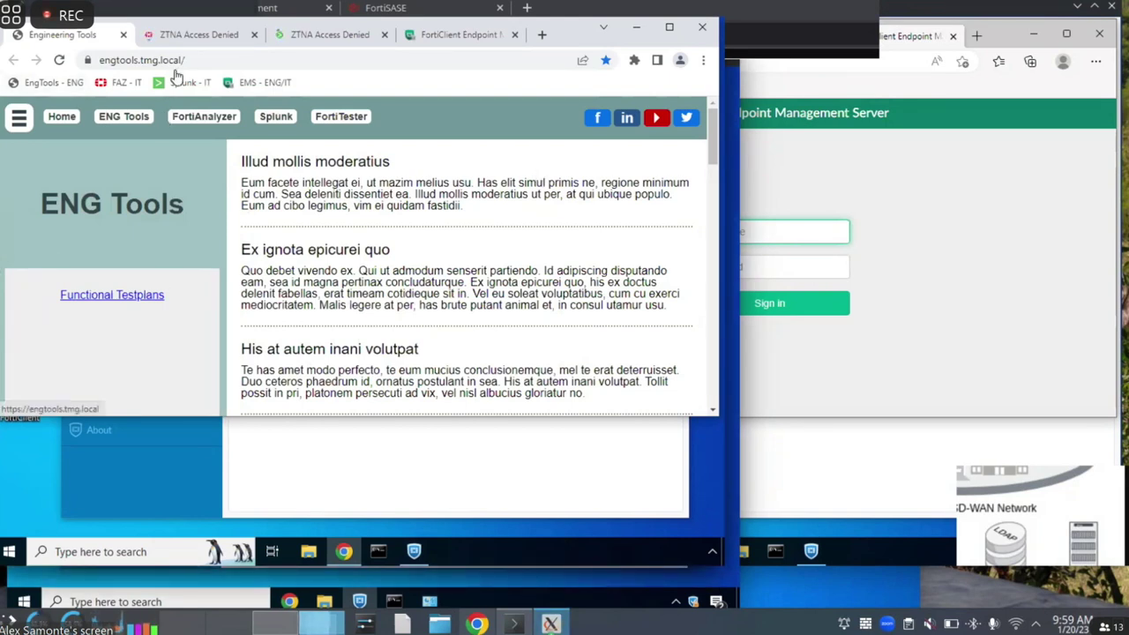
{"action": "left_click", "coordinate": [205, 33]}
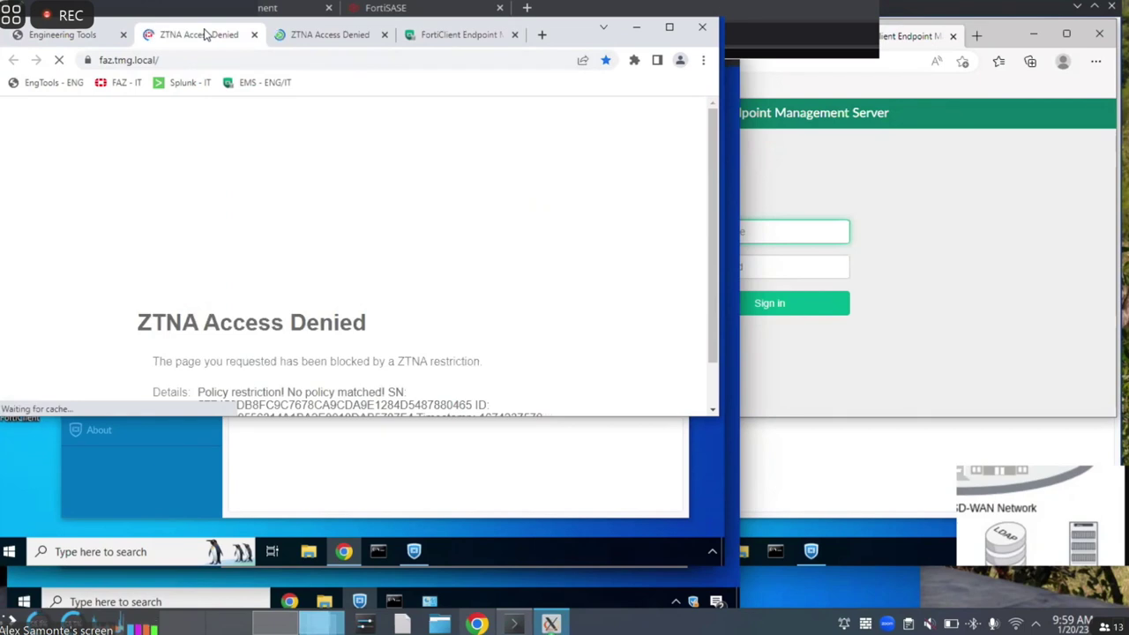
{"action": "left_click", "coordinate": [334, 35]}
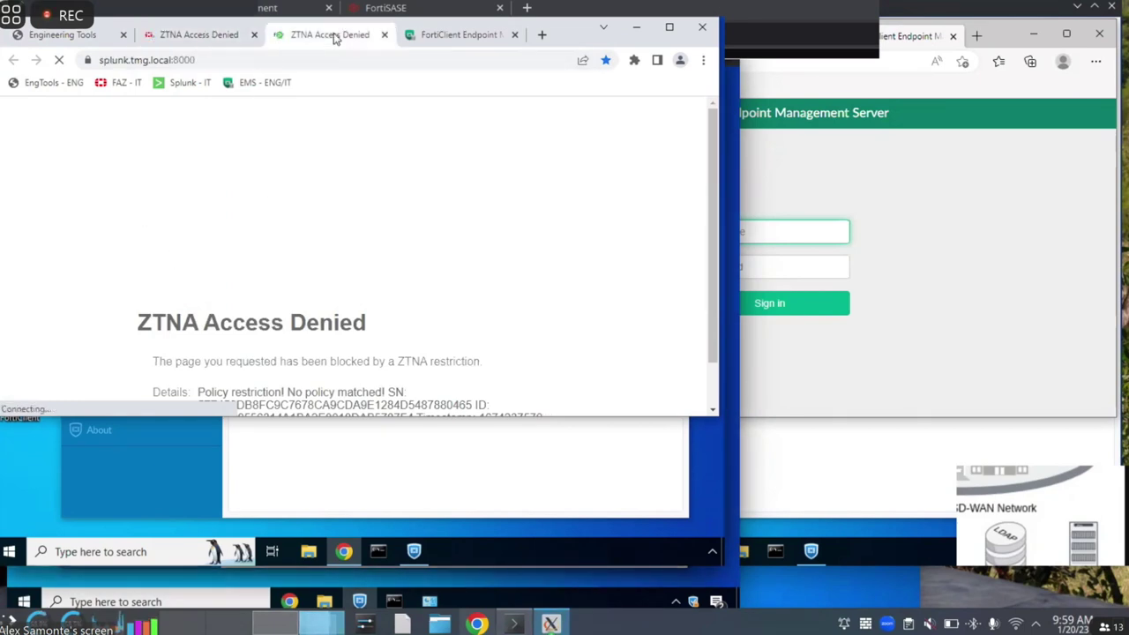
{"action": "left_click", "coordinate": [431, 35]}
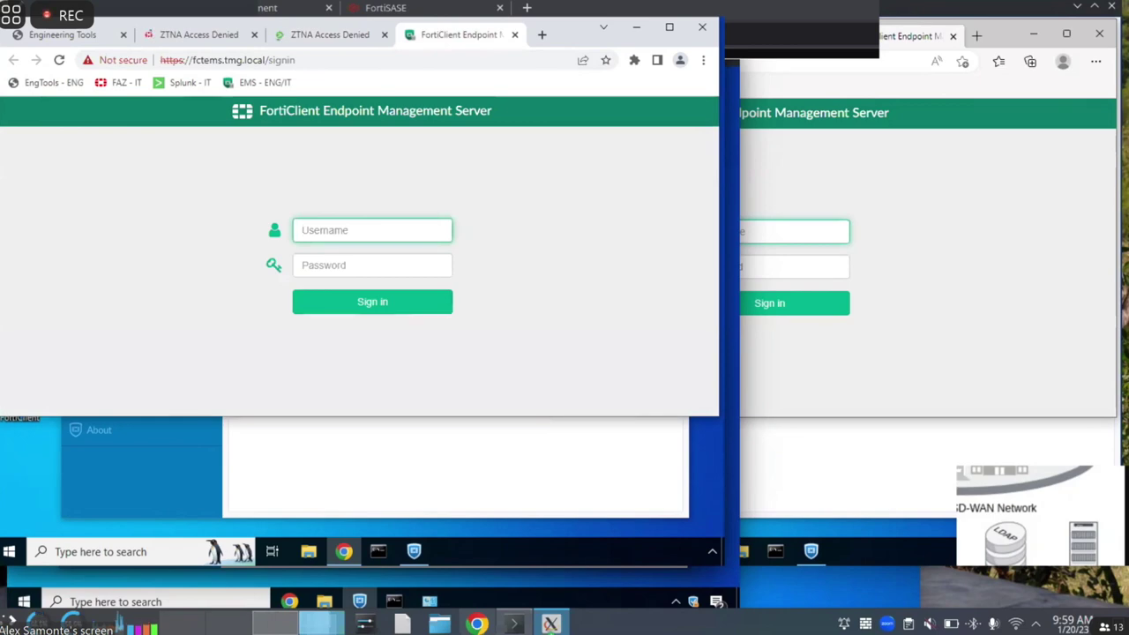
{"action": "key", "text": "ctrl+alt+Return"}
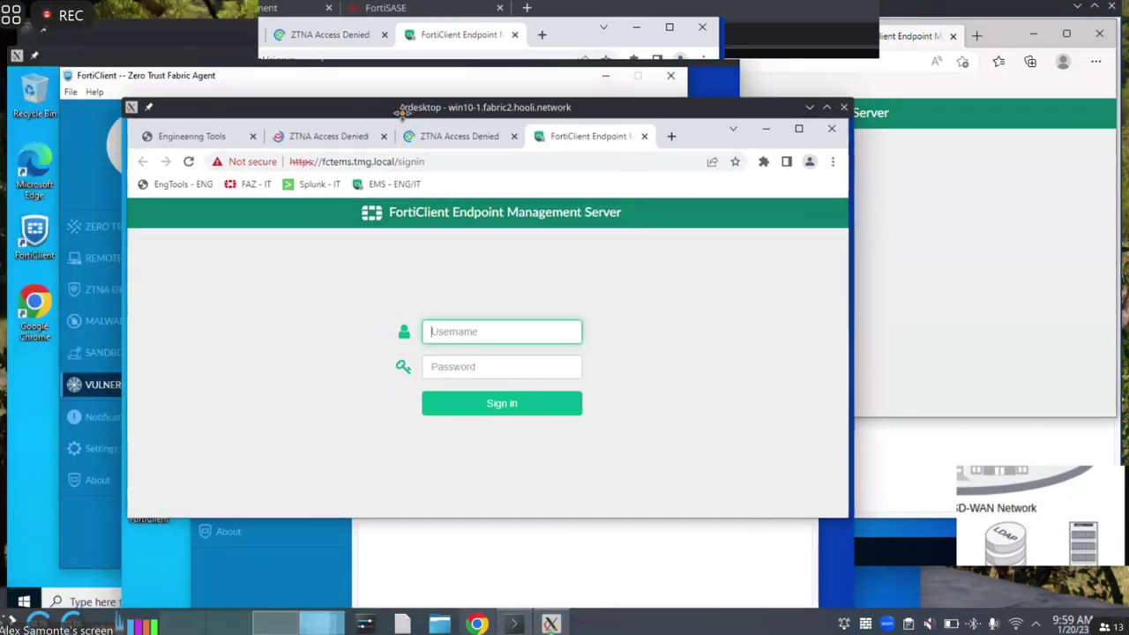
{"action": "left_click", "coordinate": [245, 51]}
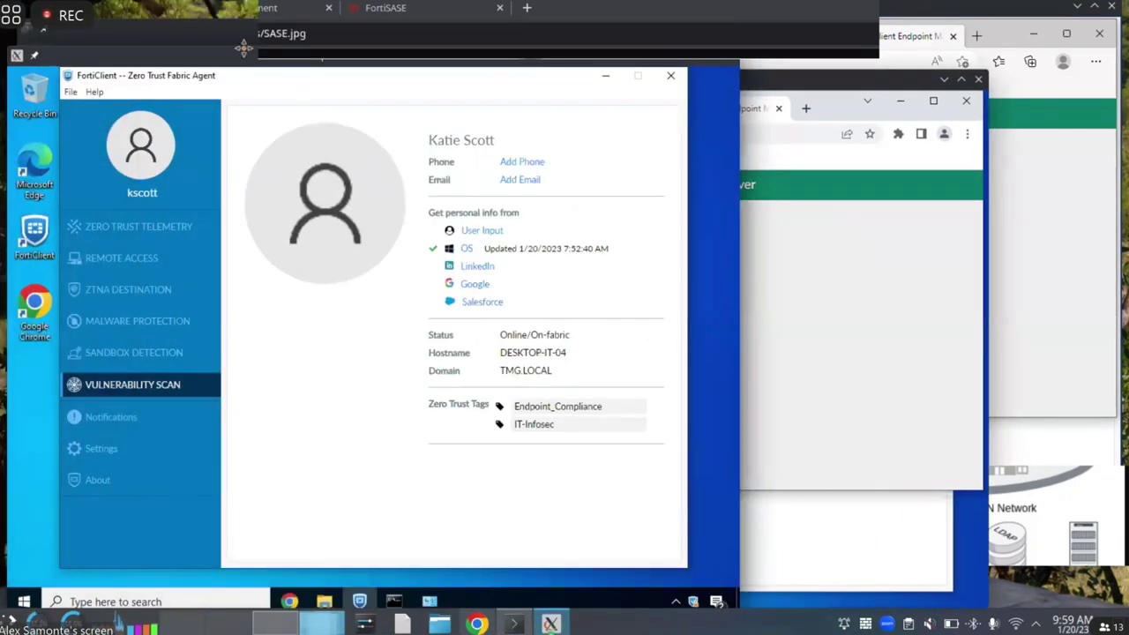
Switch to the Win7 endpoint's rdesktop session and launch Chrome
{"action": "left_click", "coordinate": [241, 40]}
{"action": "left_click", "coordinate": [452, 435]}
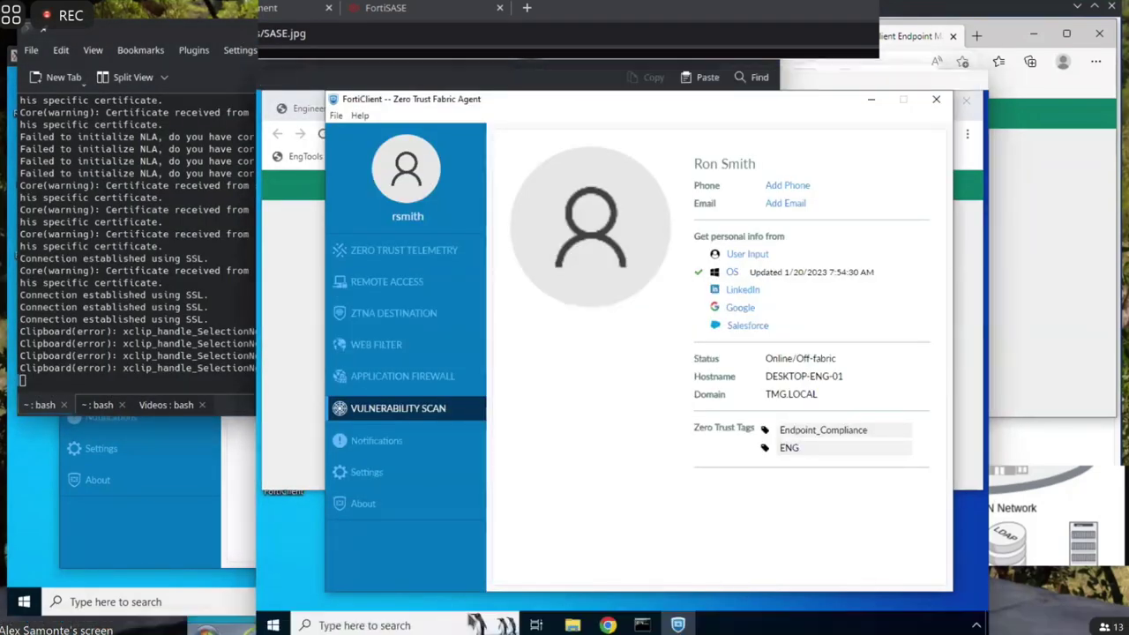
{"action": "mouse_move", "coordinate": [552, 625]}
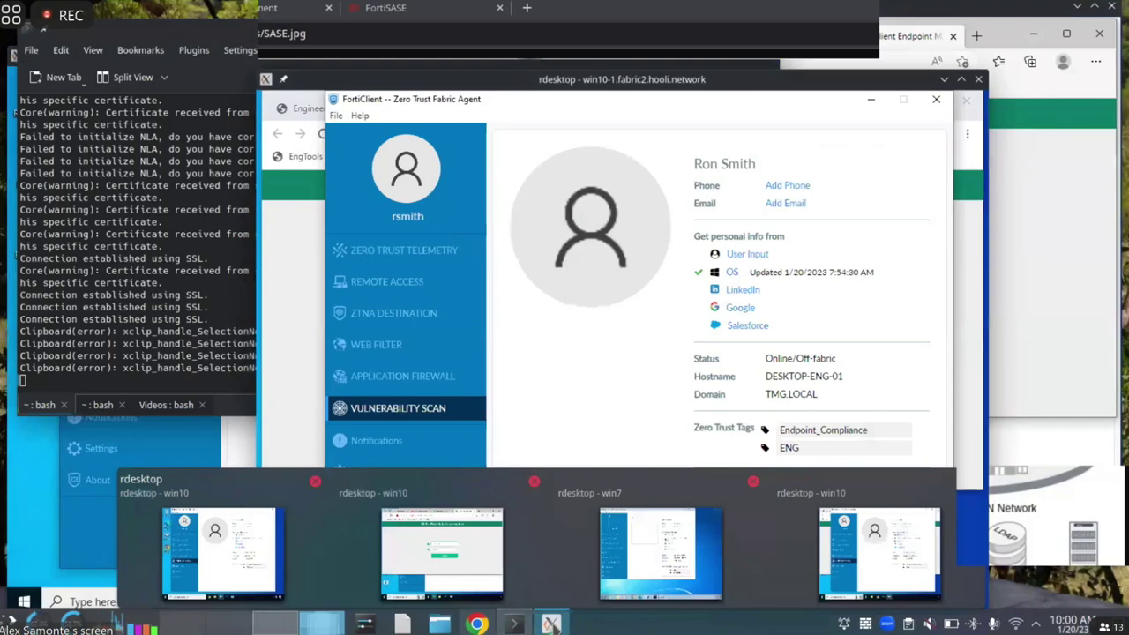
{"action": "left_click", "coordinate": [644, 582]}
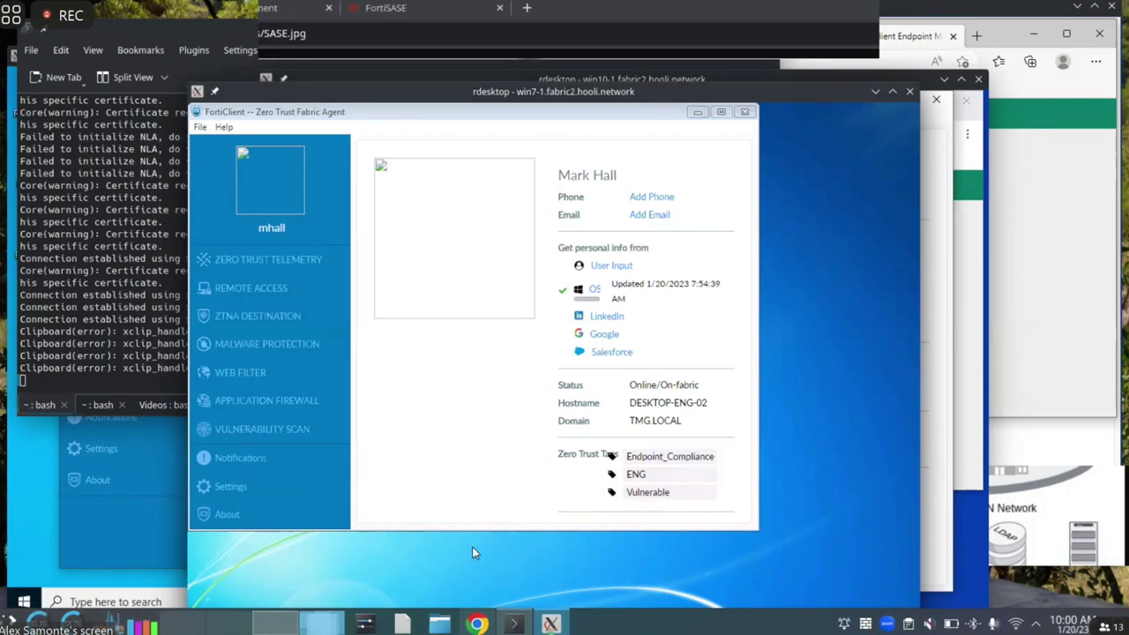
{"action": "left_click_drag", "start_coordinate": [460, 90], "coordinate": [424, 12]}
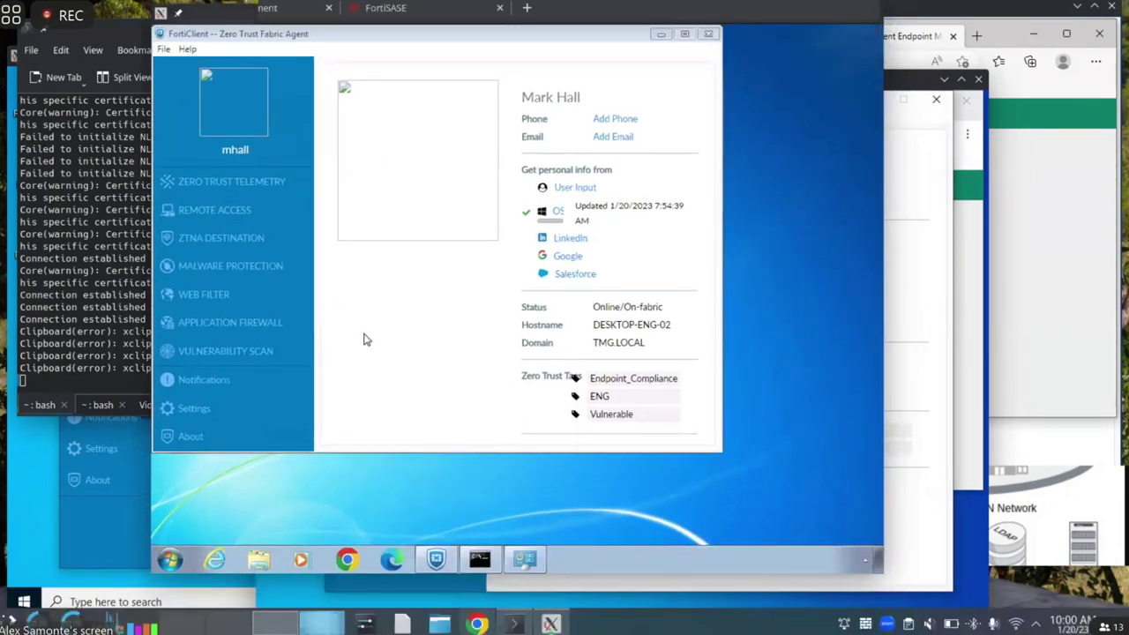
{"action": "left_click", "coordinate": [346, 559]}
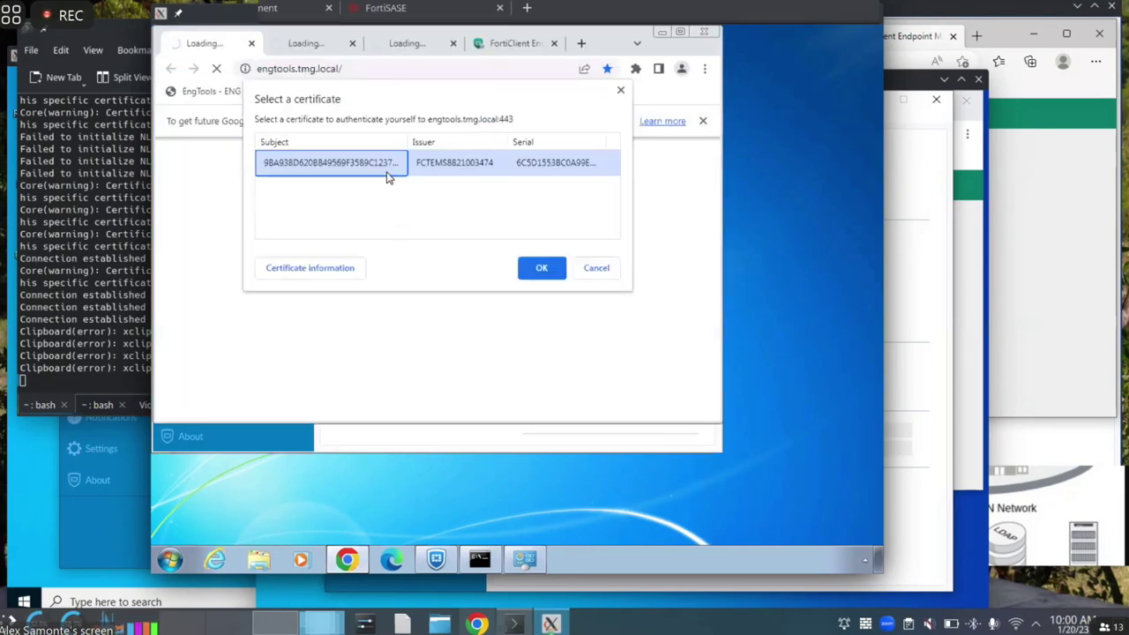
Accept the certificates and verify Engineering Tools, FortiAnalyzer and Splunk show ZTNA Access Denied
{"action": "left_click", "coordinate": [526, 272]}
{"action": "left_click", "coordinate": [306, 43]}
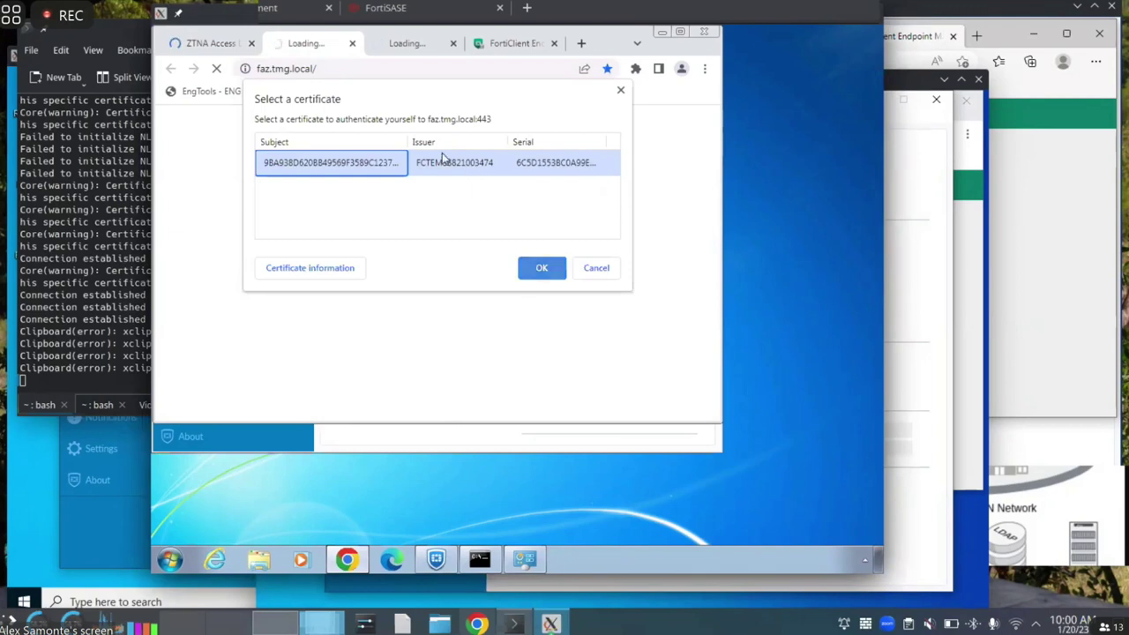
{"action": "left_click", "coordinate": [539, 268]}
{"action": "left_click", "coordinate": [400, 44]}
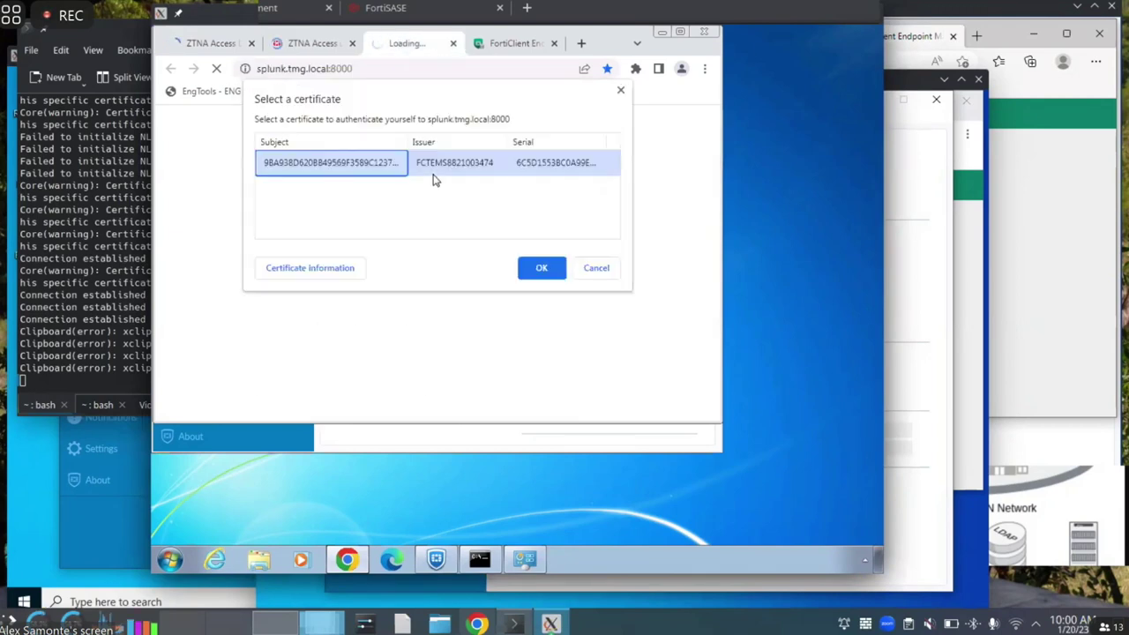
{"action": "left_click", "coordinate": [522, 266]}
{"action": "left_click", "coordinate": [514, 45]}
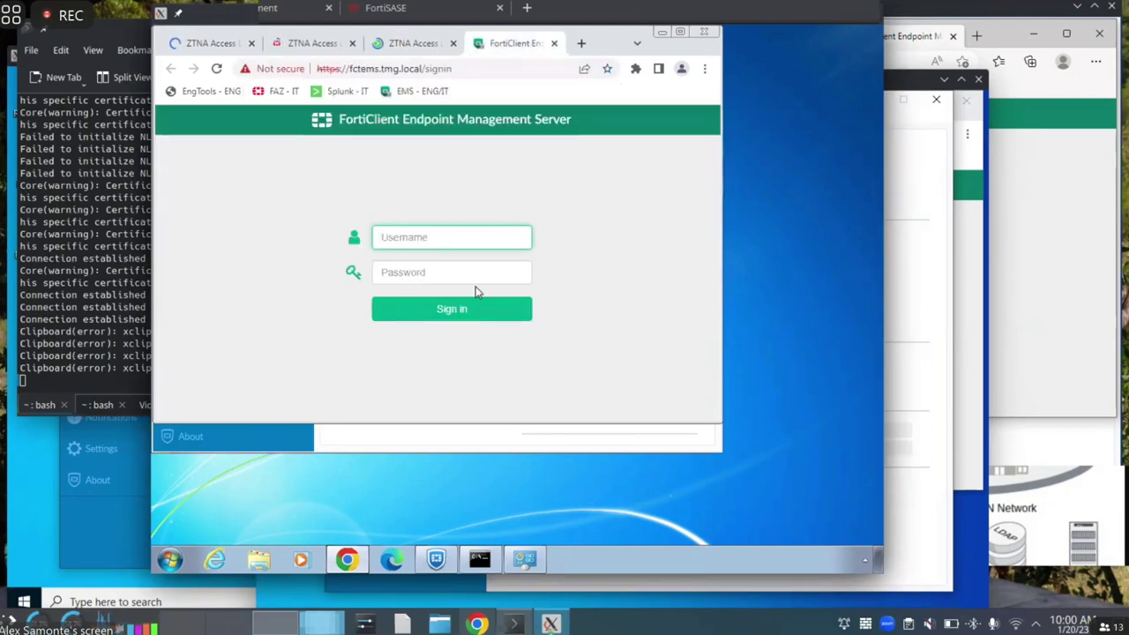